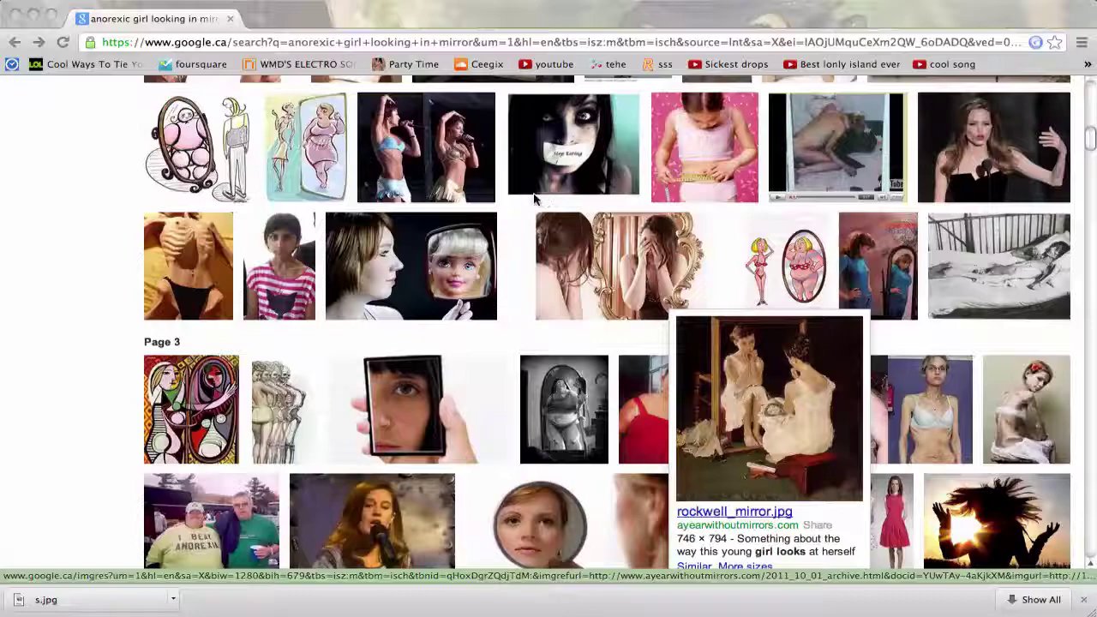
Browse the Google Images results and open the photo of the thin seated woman.
{"action": "scroll", "coordinate": [238, 264], "scroll_direction": "up", "scroll_amount": 2}
{"action": "scroll", "coordinate": [239, 264], "scroll_direction": "up", "scroll_amount": 3}
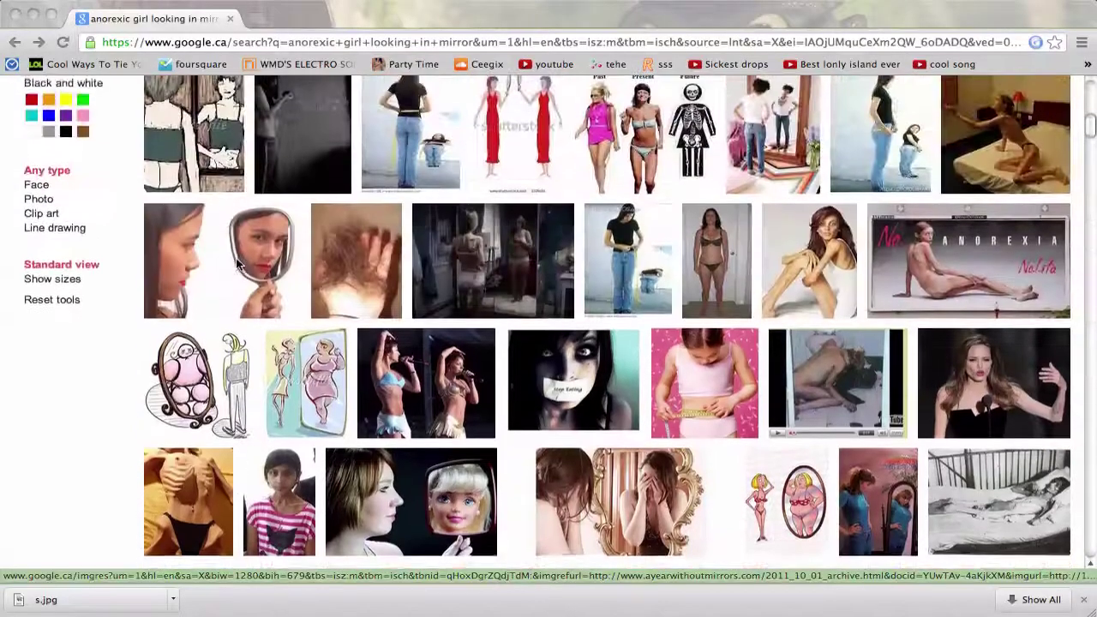
{"action": "scroll", "coordinate": [238, 264], "scroll_direction": "up", "scroll_amount": 3}
{"action": "scroll", "coordinate": [239, 264], "scroll_direction": "up", "scroll_amount": 3}
{"action": "scroll", "coordinate": [238, 264], "scroll_direction": "up", "scroll_amount": 1}
{"action": "scroll", "coordinate": [238, 264], "scroll_direction": "down", "scroll_amount": 4}
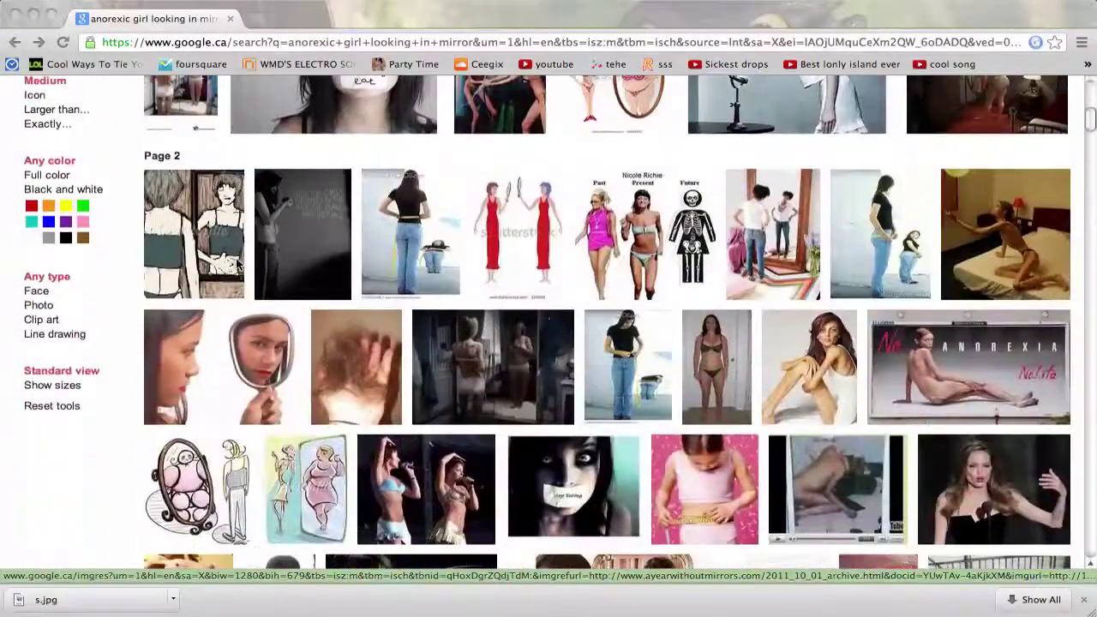
{"action": "scroll", "coordinate": [238, 264], "scroll_direction": "down", "scroll_amount": 2}
{"action": "scroll", "coordinate": [238, 264], "scroll_direction": "down", "scroll_amount": 2}
{"action": "scroll", "coordinate": [238, 264], "scroll_direction": "down", "scroll_amount": 3}
{"action": "scroll", "coordinate": [239, 264], "scroll_direction": "down", "scroll_amount": 4}
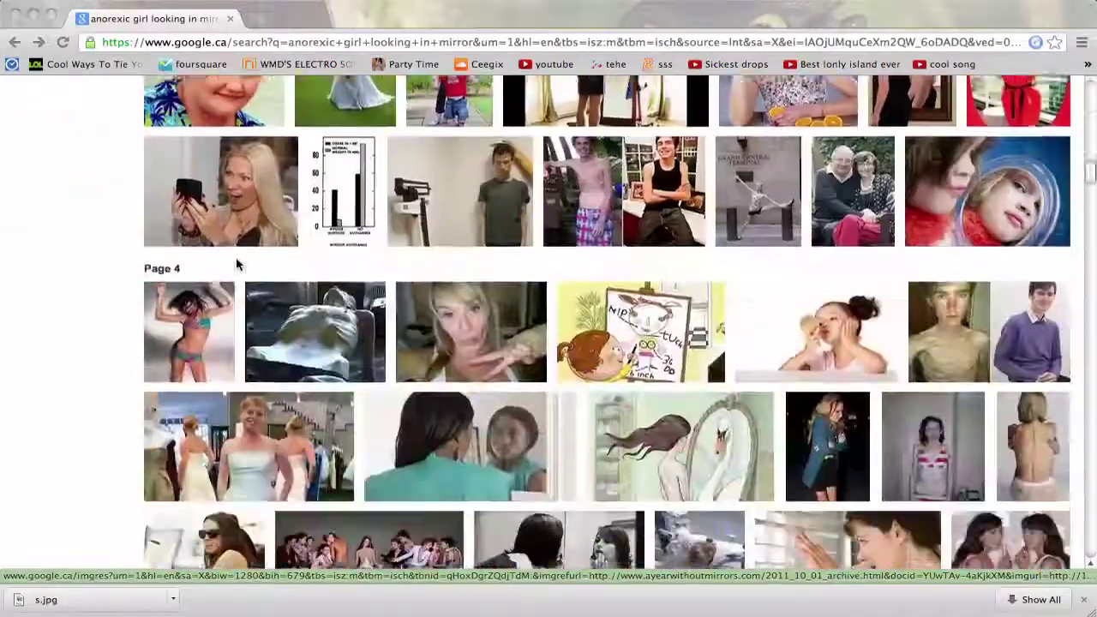
{"action": "scroll", "coordinate": [238, 264], "scroll_direction": "down", "scroll_amount": 1}
{"action": "scroll", "coordinate": [239, 264], "scroll_direction": "down", "scroll_amount": 2}
{"action": "scroll", "coordinate": [238, 264], "scroll_direction": "down", "scroll_amount": 2}
{"action": "scroll", "coordinate": [238, 264], "scroll_direction": "down", "scroll_amount": 3}
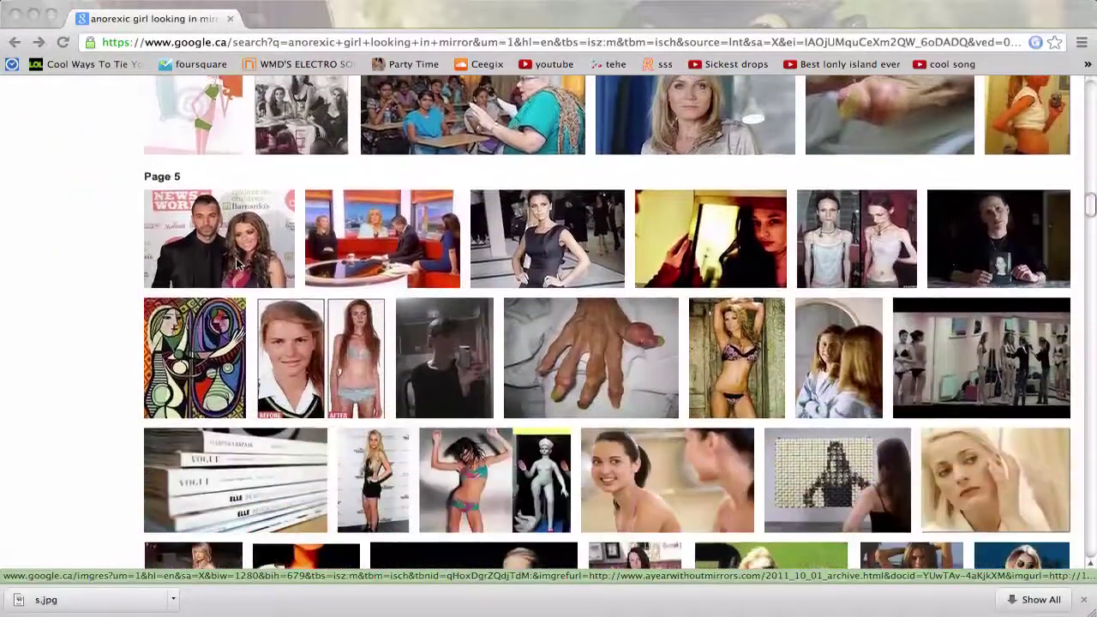
{"action": "scroll", "coordinate": [239, 263], "scroll_direction": "down", "scroll_amount": 4}
{"action": "scroll", "coordinate": [238, 264], "scroll_direction": "down", "scroll_amount": 1}
{"action": "scroll", "coordinate": [238, 264], "scroll_direction": "up", "scroll_amount": 8}
{"action": "scroll", "coordinate": [238, 264], "scroll_direction": "up", "scroll_amount": 6}
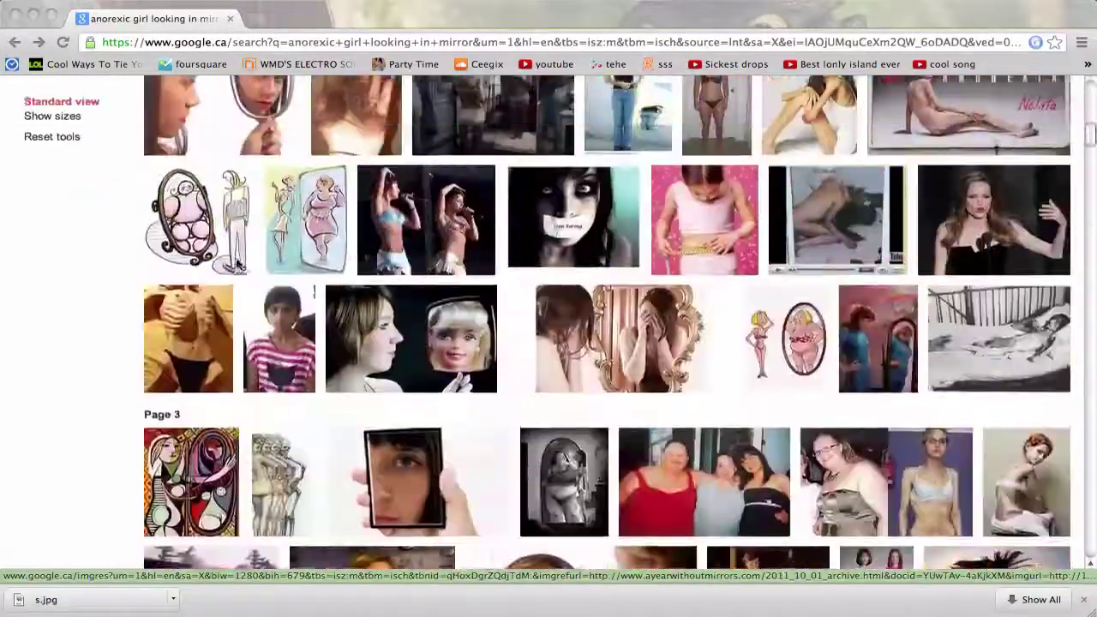
{"action": "scroll", "coordinate": [238, 264], "scroll_direction": "up", "scroll_amount": 4}
{"action": "scroll", "coordinate": [238, 263], "scroll_direction": "up", "scroll_amount": 4}
{"action": "scroll", "coordinate": [238, 264], "scroll_direction": "up", "scroll_amount": 1}
{"action": "scroll", "coordinate": [238, 264], "scroll_direction": "down", "scroll_amount": 1}
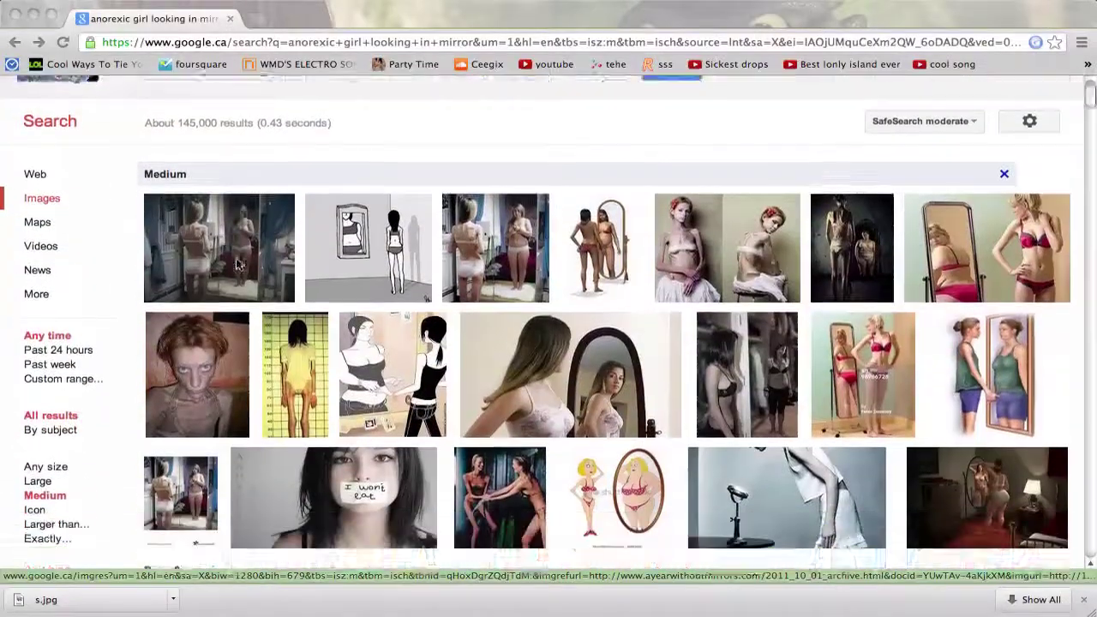
{"action": "scroll", "coordinate": [238, 264], "scroll_direction": "down", "scroll_amount": 2}
{"action": "scroll", "coordinate": [239, 263], "scroll_direction": "up", "scroll_amount": 1}
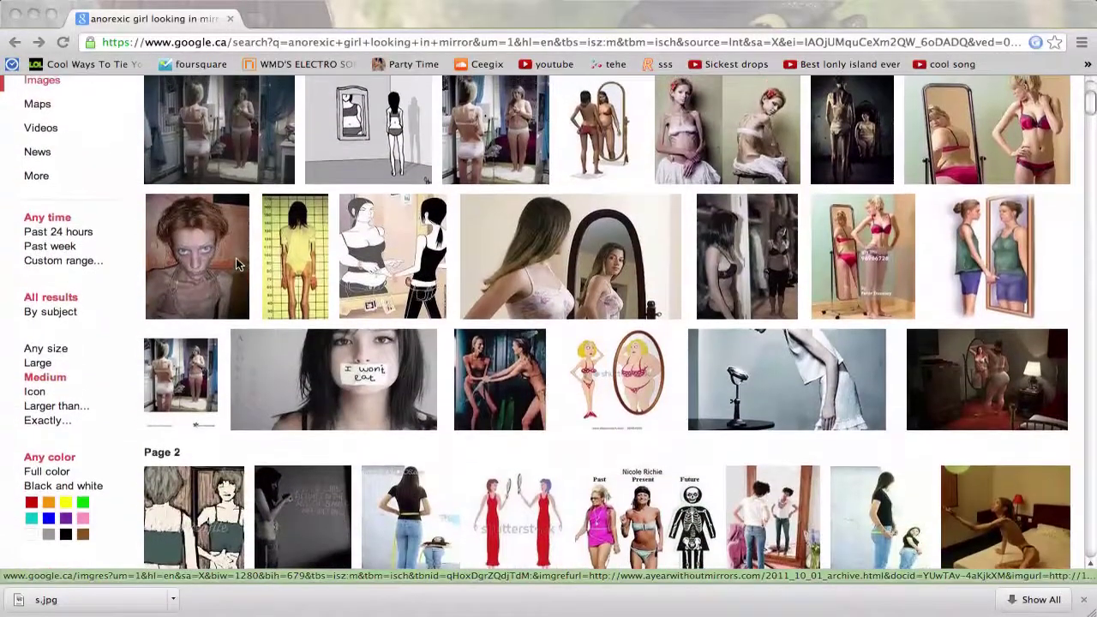
{"action": "scroll", "coordinate": [238, 264], "scroll_direction": "down", "scroll_amount": 1}
{"action": "scroll", "coordinate": [238, 264], "scroll_direction": "down", "scroll_amount": 2}
{"action": "scroll", "coordinate": [239, 264], "scroll_direction": "down", "scroll_amount": 3}
{"action": "scroll", "coordinate": [238, 264], "scroll_direction": "down", "scroll_amount": 2}
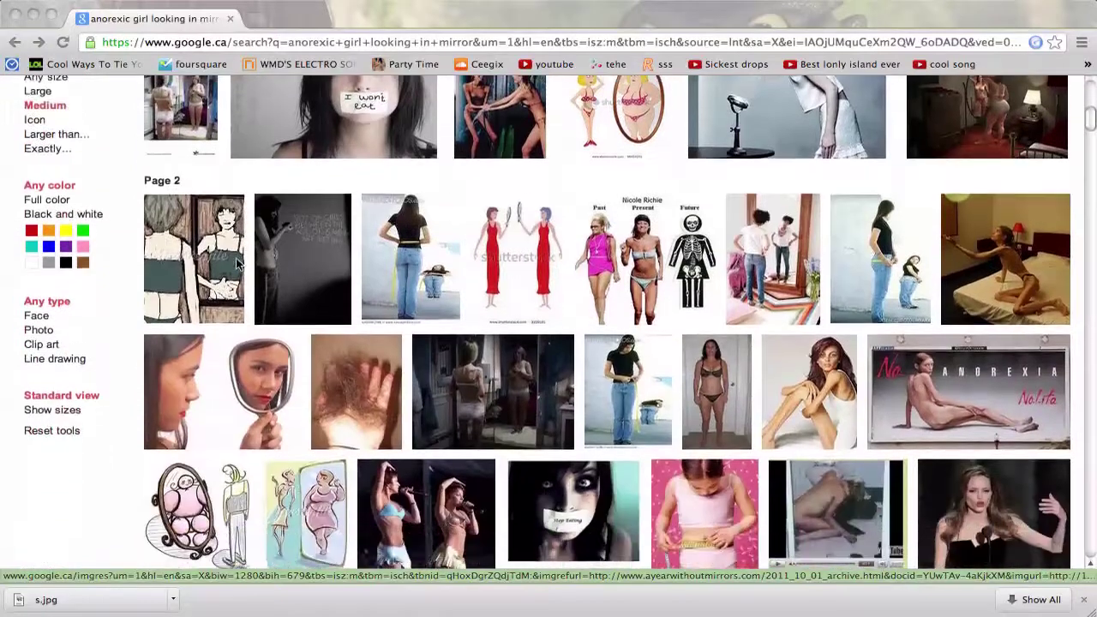
{"action": "scroll", "coordinate": [238, 264], "scroll_direction": "down", "scroll_amount": 1}
{"action": "scroll", "coordinate": [238, 264], "scroll_direction": "up", "scroll_amount": 3}
{"action": "scroll", "coordinate": [239, 264], "scroll_direction": "up", "scroll_amount": 1}
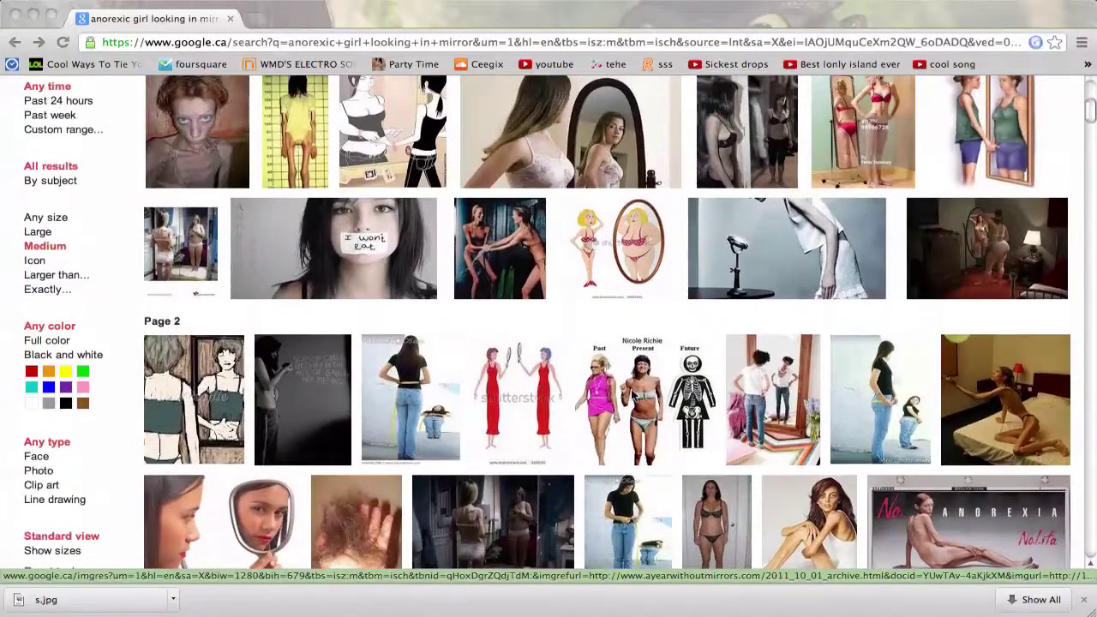
{"action": "scroll", "coordinate": [726, 402], "scroll_direction": "down", "scroll_amount": 3}
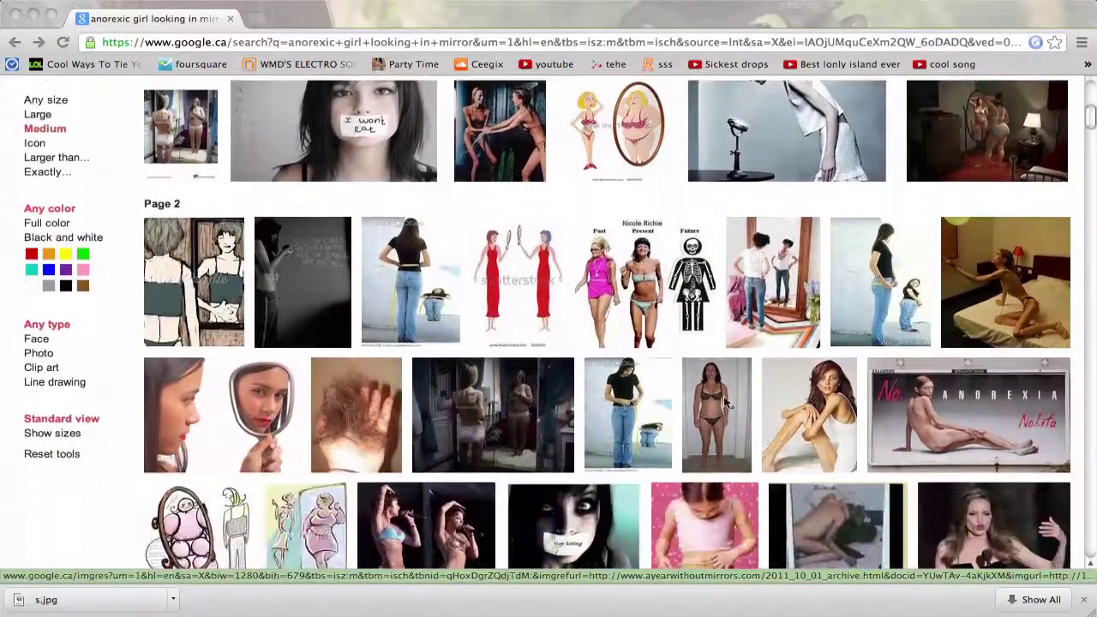
{"action": "left_click", "coordinate": [821, 417]}
Save the photo to Downloads as s.jpg and check it among recent downloads.
{"action": "right_click", "coordinate": [316, 316]}
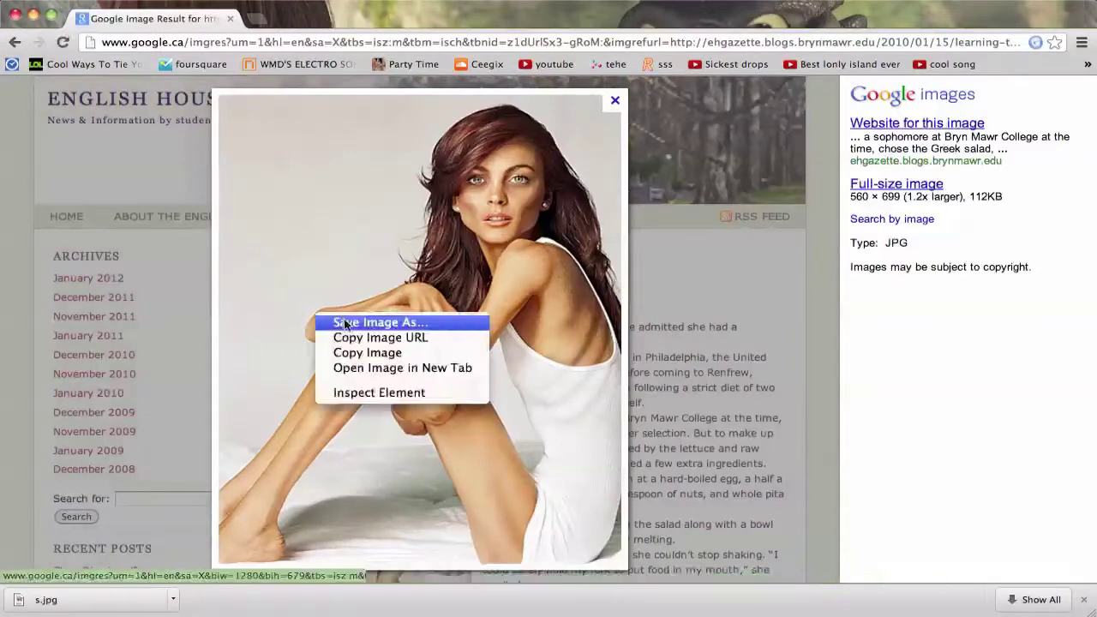
{"action": "left_click", "coordinate": [345, 323]}
{"action": "type", "text": "s"}
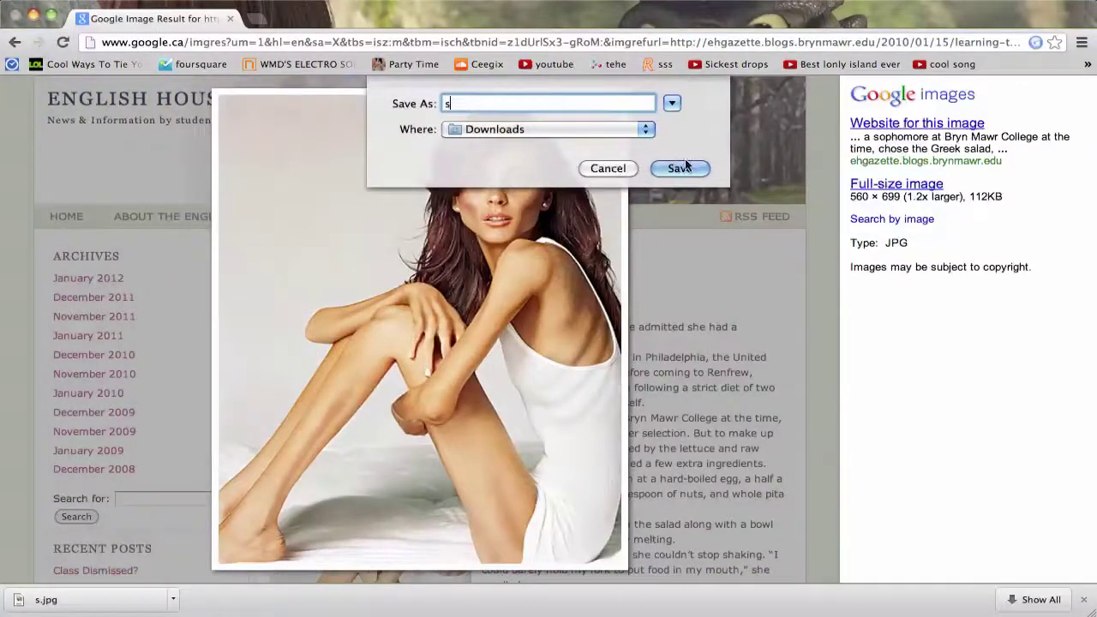
{"action": "left_click", "coordinate": [679, 168]}
{"action": "left_click", "coordinate": [735, 585]}
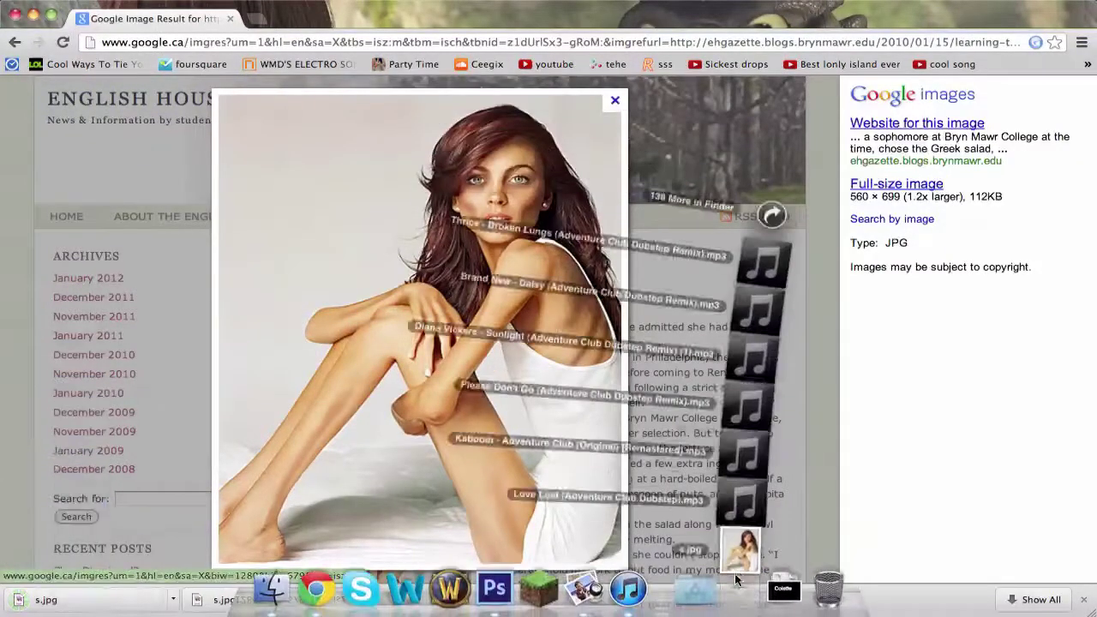
Switch to Photoshop and cancel a File > New document.
{"action": "key", "text": "super+Tab"}
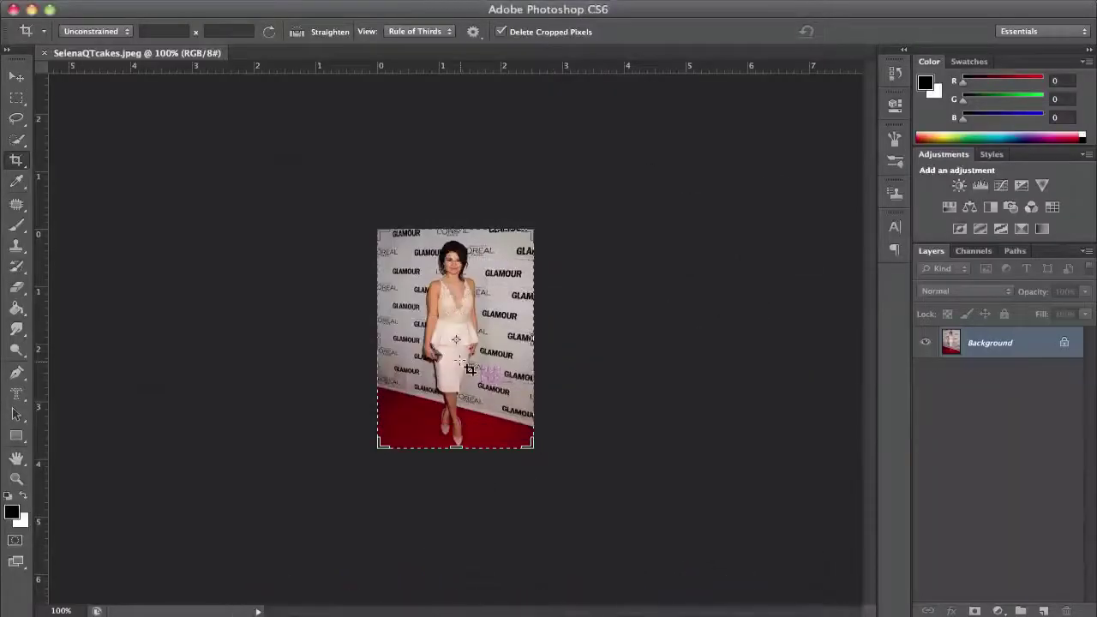
{"action": "left_click", "coordinate": [140, 2]}
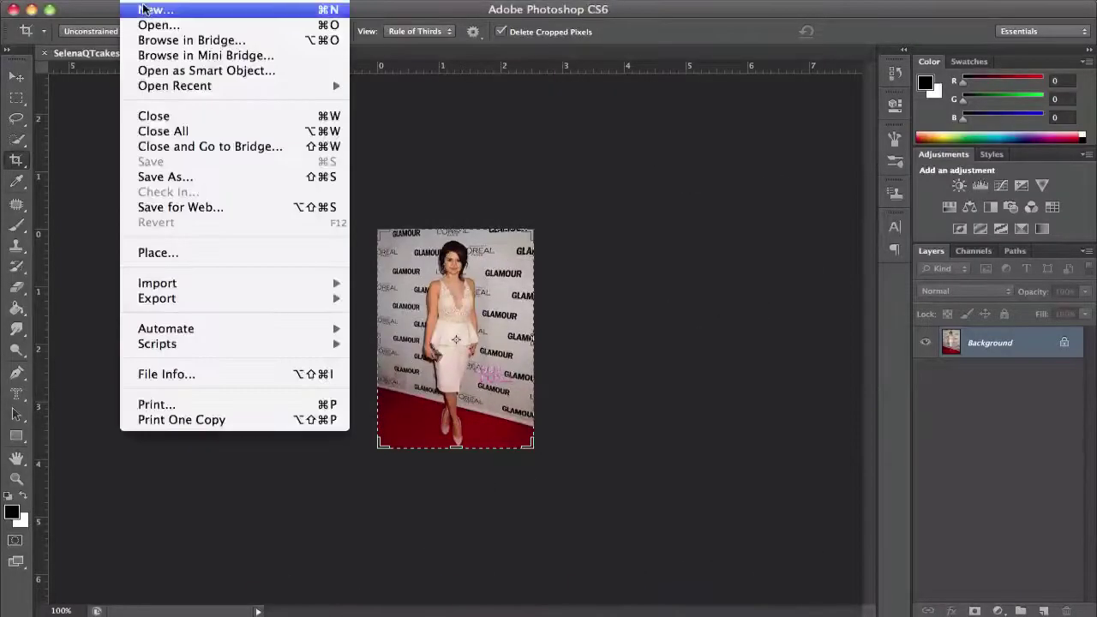
{"action": "left_click", "coordinate": [143, 9]}
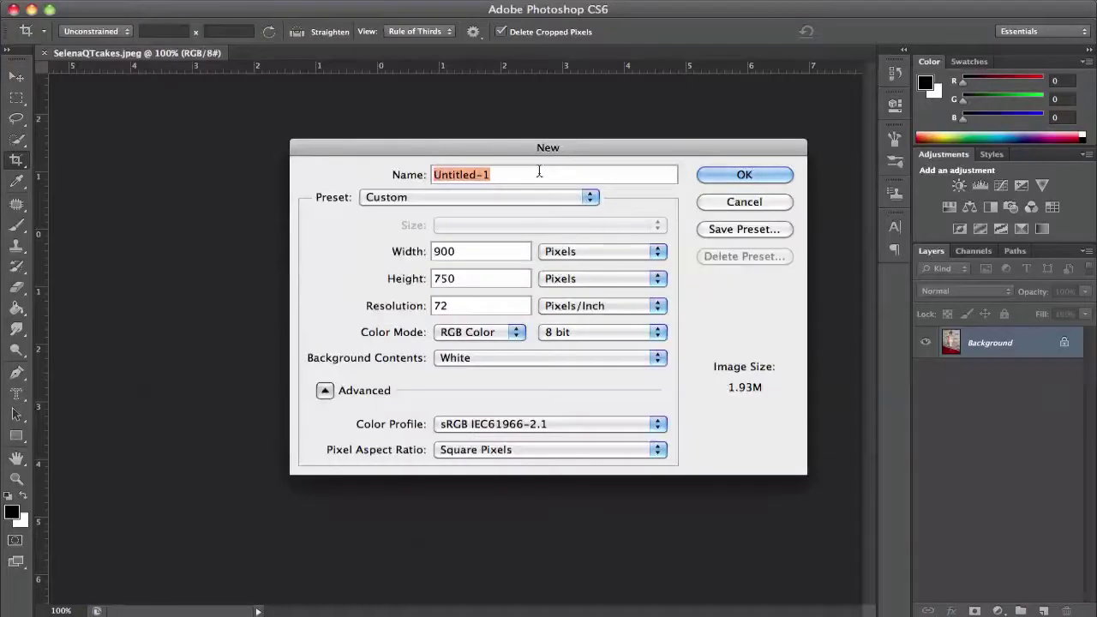
{"action": "left_click", "coordinate": [744, 202]}
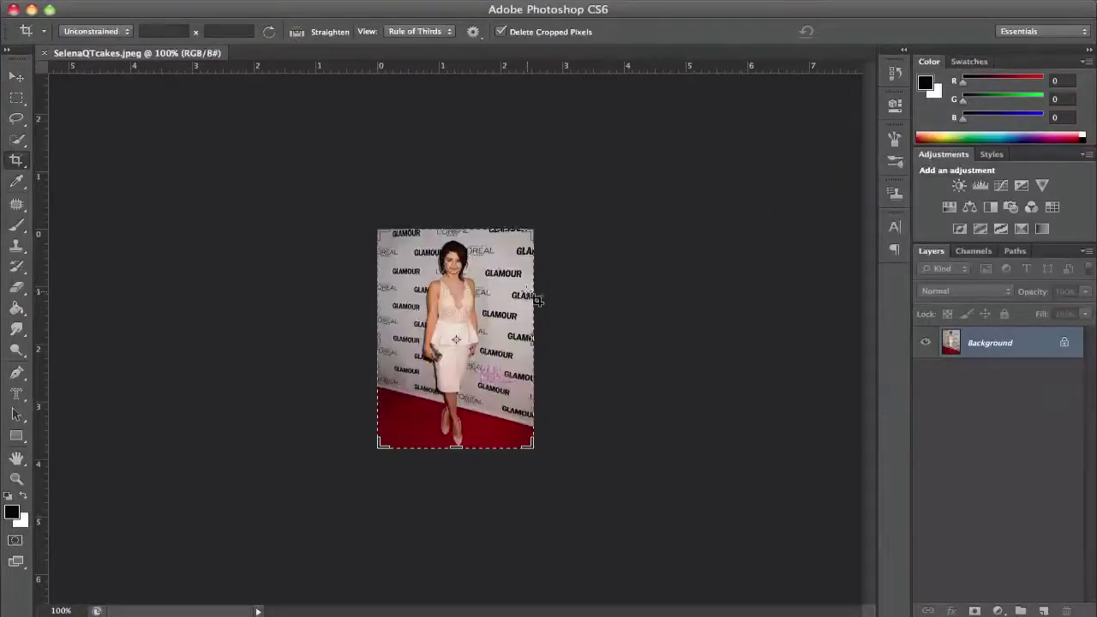
Add an empty layer, cancel deleting Background, and close SelenaQTcakes.jpeg with Don't Save.
{"action": "right_click", "coordinate": [1035, 361]}
{"action": "left_click", "coordinate": [1034, 572]}
{"action": "left_click", "coordinate": [1043, 610]}
{"action": "right_click", "coordinate": [996, 370]}
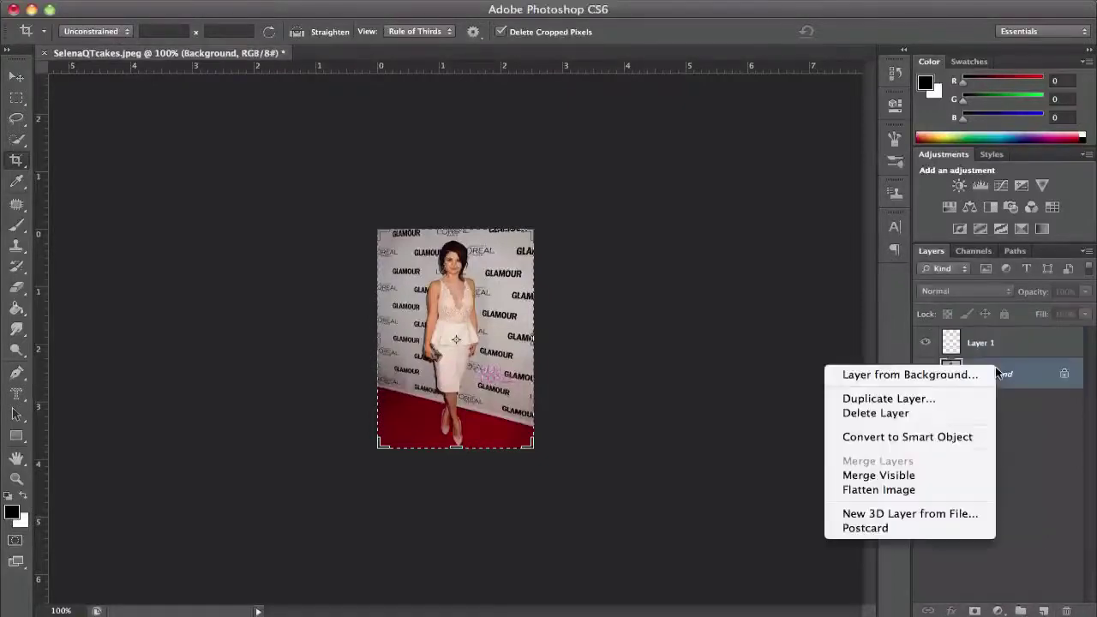
{"action": "left_click", "coordinate": [896, 413]}
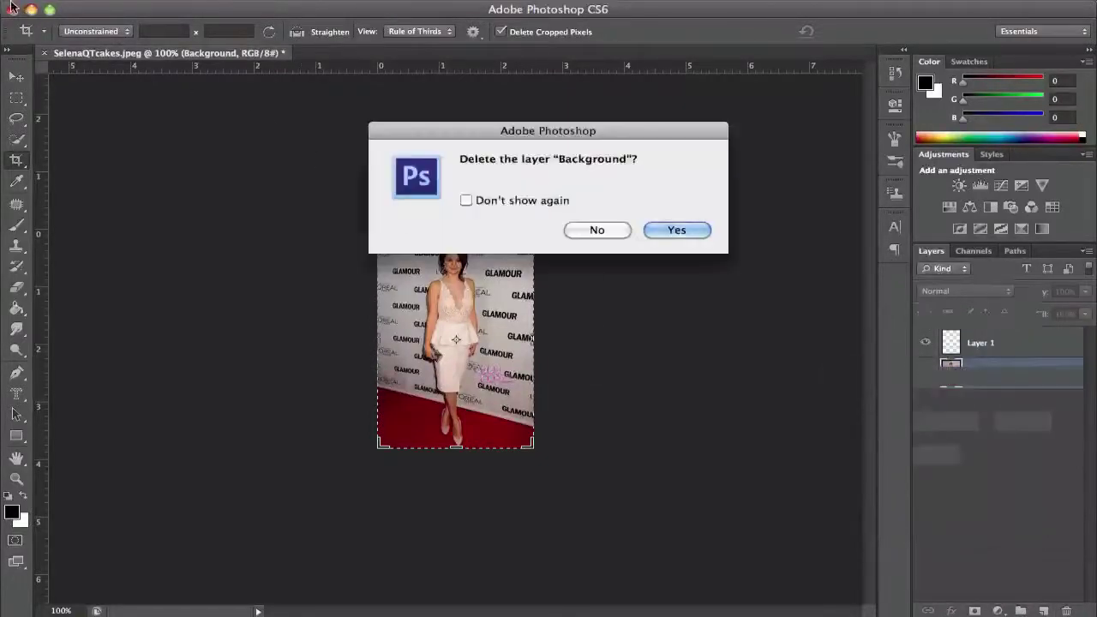
{"action": "left_click", "coordinate": [611, 231]}
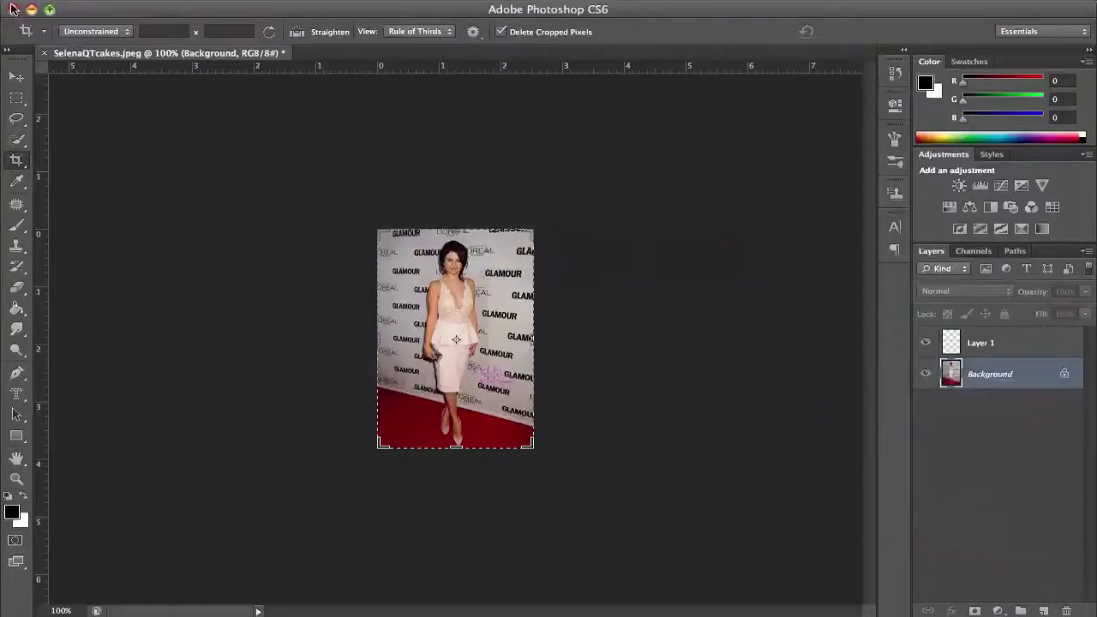
{"action": "left_click", "coordinate": [13, 9]}
{"action": "left_click", "coordinate": [492, 226]}
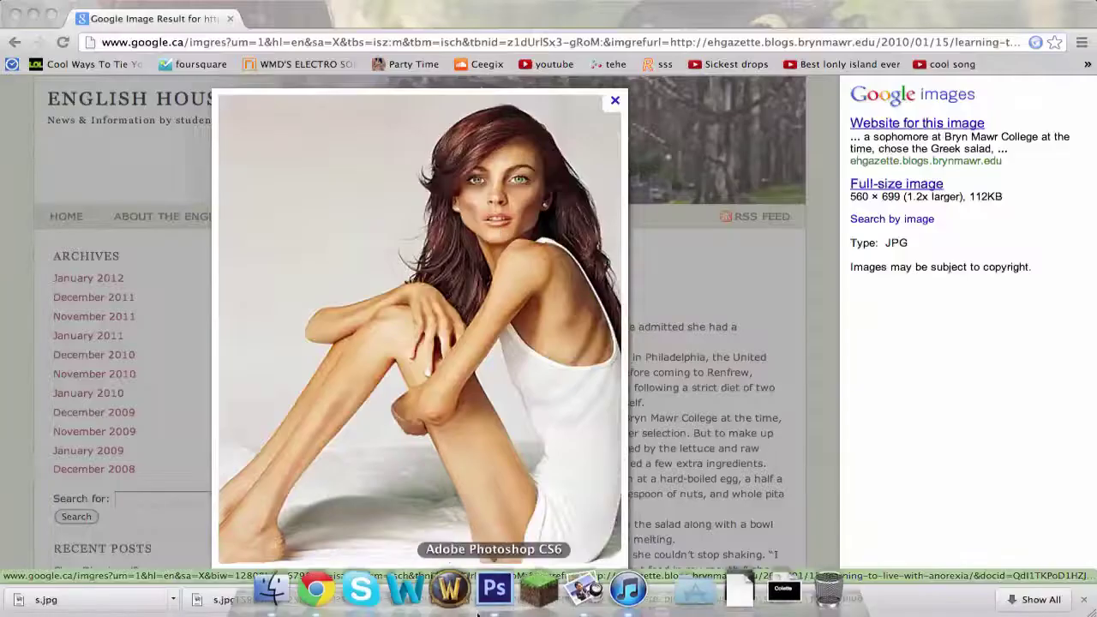
Open s.jpg from the Downloads stack in Photoshop.
{"action": "left_click", "coordinate": [491, 608]}
{"action": "left_click", "coordinate": [740, 590]}
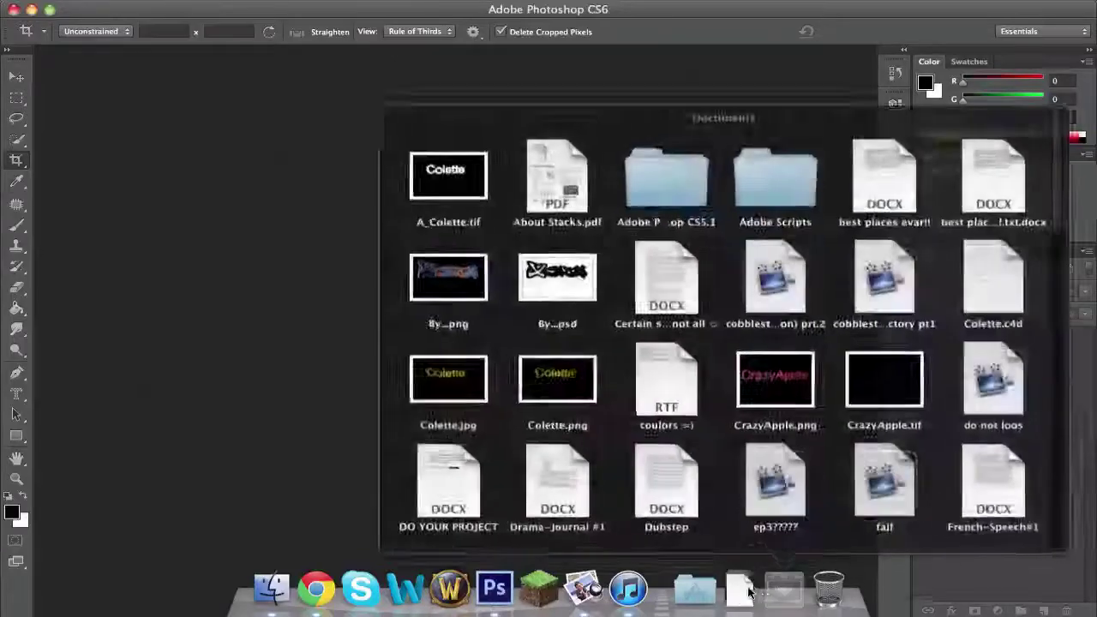
{"action": "left_click", "coordinate": [480, 328]}
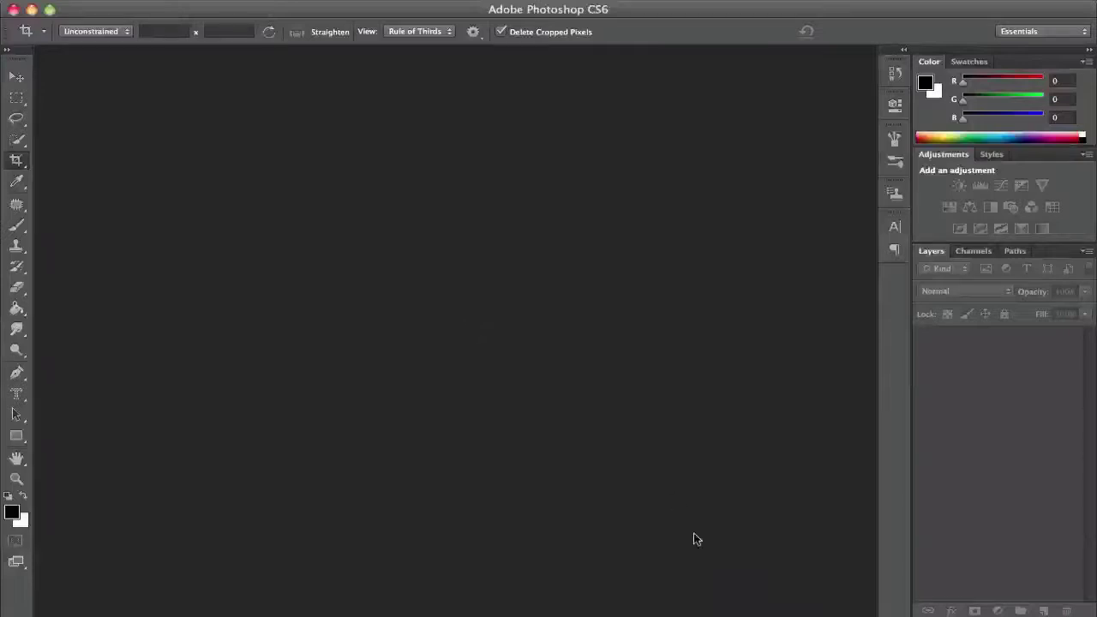
{"action": "left_click", "coordinate": [740, 590]}
{"action": "left_click", "coordinate": [740, 549]}
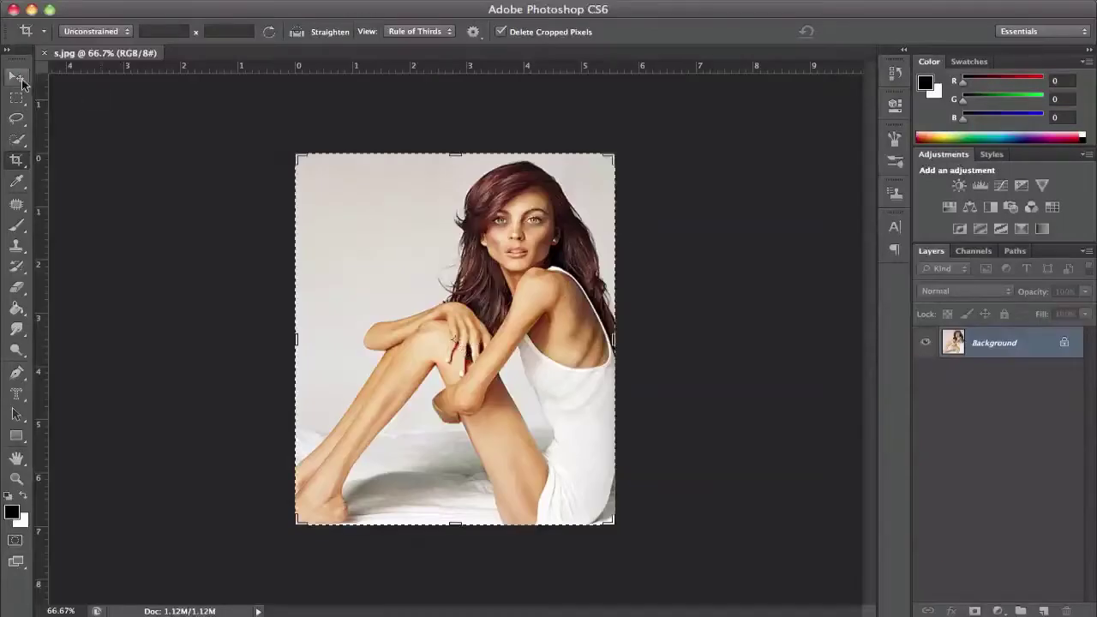
Select the Move tool and zoom in to inspect the woman's hand.
{"action": "left_click", "coordinate": [17, 77]}
{"action": "key", "text": "super+plus"}
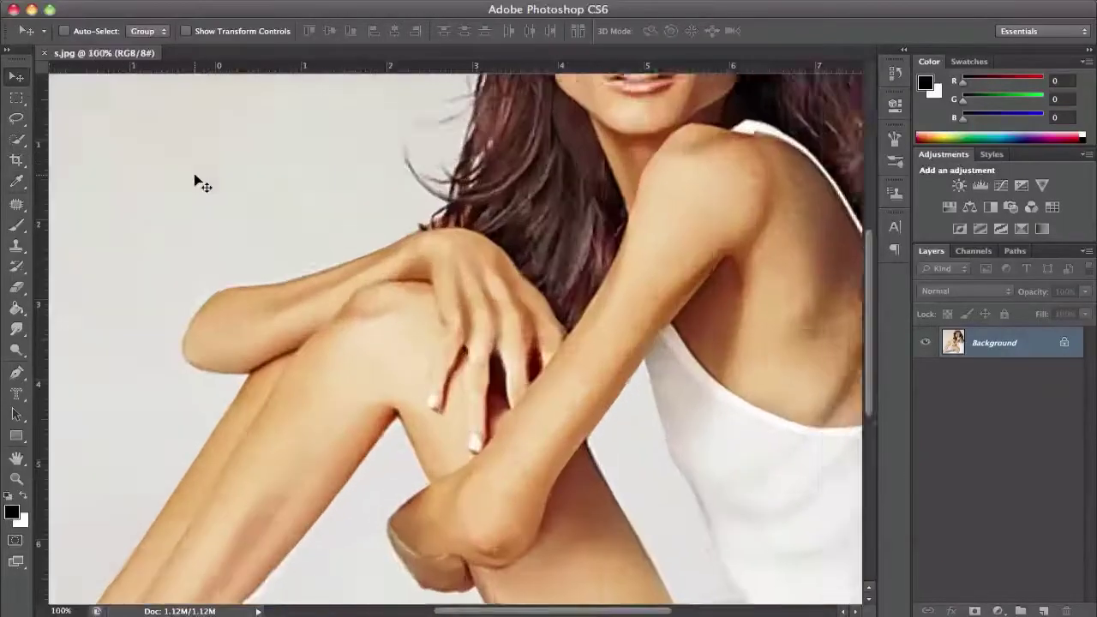
{"action": "key", "text": "super+plus"}
{"action": "key", "text": "super+plus"}
{"action": "key", "text": "super+plus"}
{"action": "key", "text": "super+plus"}
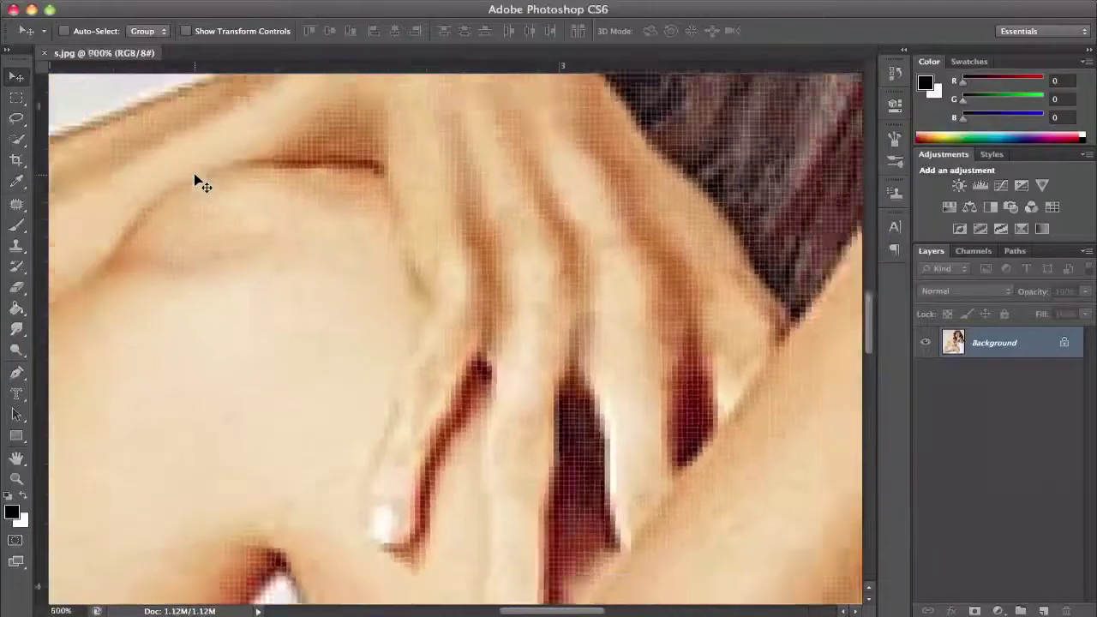
{"action": "key", "text": "super+minus"}
{"action": "key", "text": "super+minus"}
{"action": "key", "text": "super+minus"}
{"action": "key", "text": "super+minus"}
{"action": "key", "text": "super+minus"}
{"action": "key", "text": "super+minus"}
{"action": "key", "text": "super+plus"}
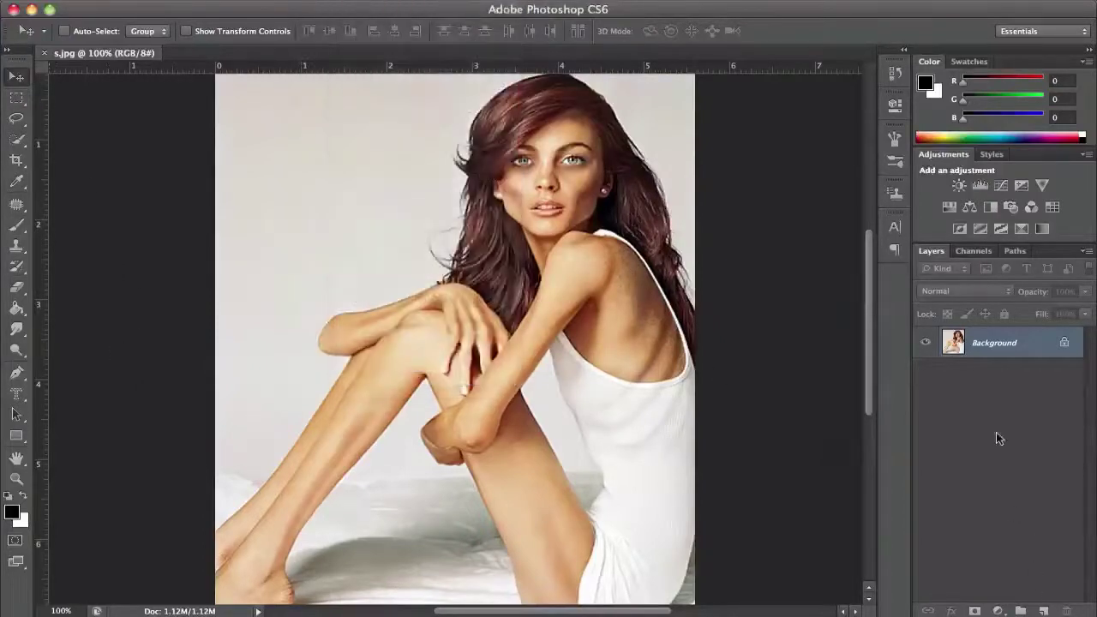
Duplicate the Background layer twice, creating Background copy and Background copy 2.
{"action": "right_click", "coordinate": [994, 360]}
{"action": "left_click", "coordinate": [994, 349]}
{"action": "right_click", "coordinate": [994, 349]}
{"action": "left_click", "coordinate": [933, 379]}
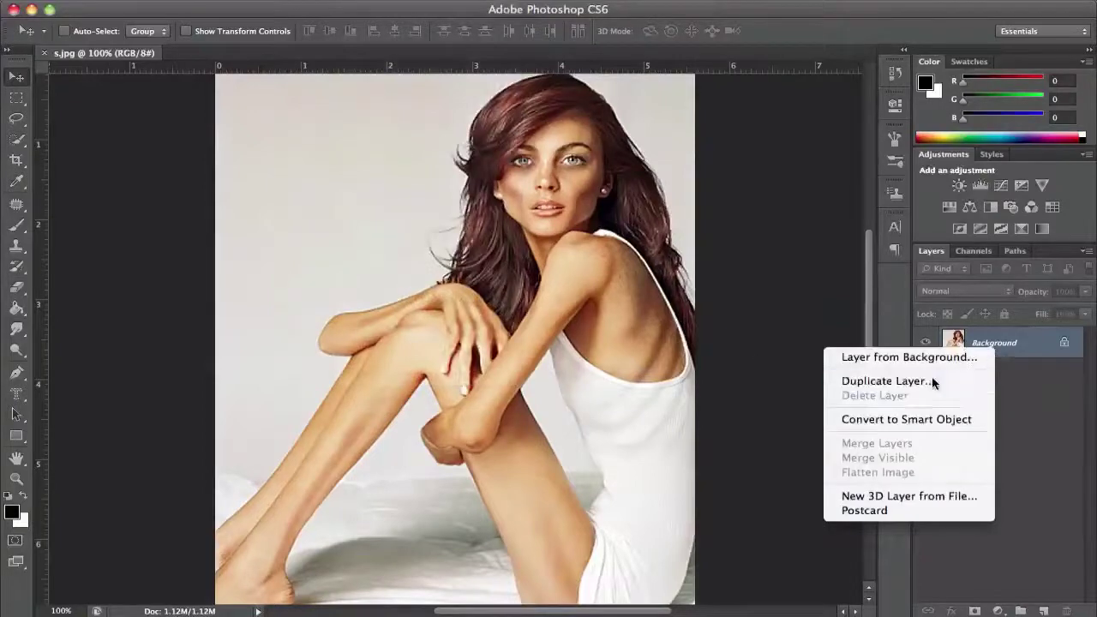
{"action": "left_click", "coordinate": [720, 241]}
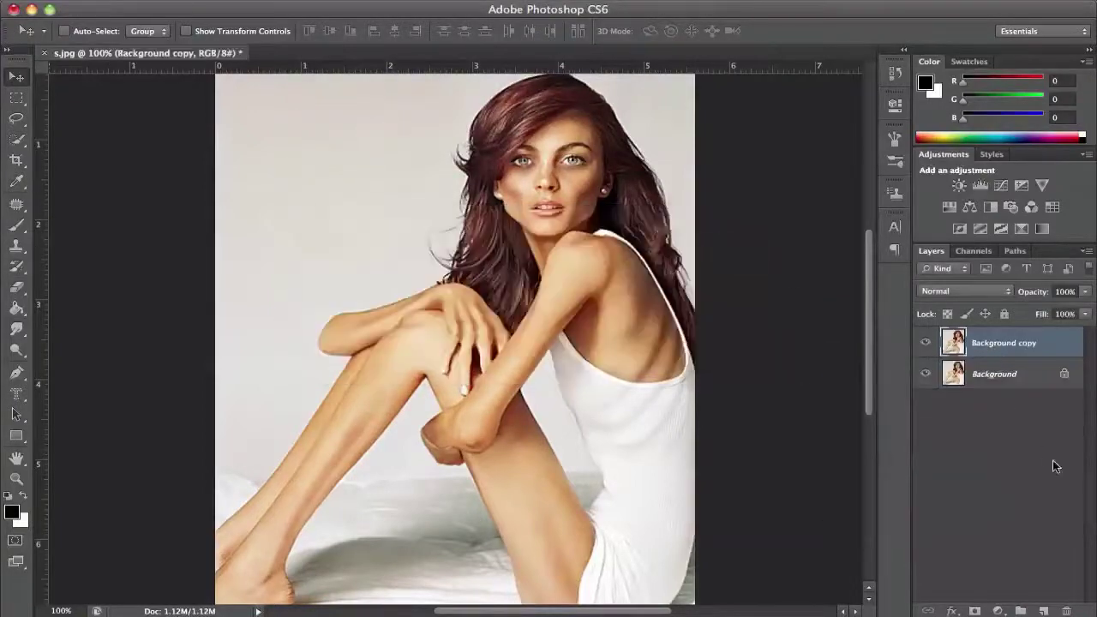
{"action": "right_click", "coordinate": [1022, 373]}
{"action": "left_click", "coordinate": [962, 400]}
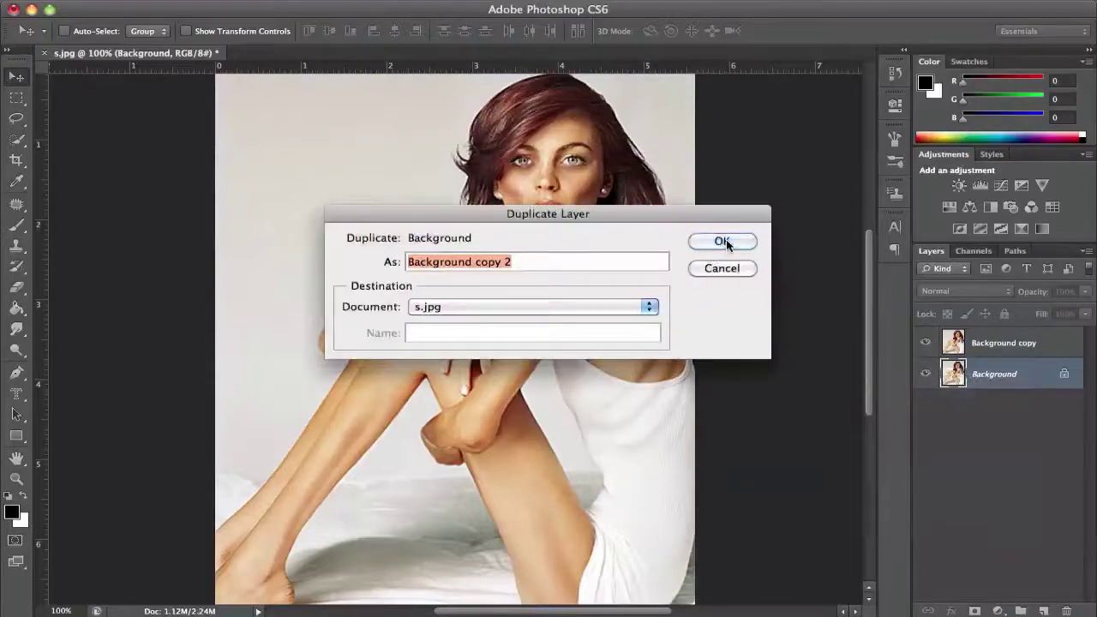
{"action": "left_click", "coordinate": [726, 242]}
Delete the original Background layer, confirming Yes, and bring up the Filter menu.
{"action": "left_click", "coordinate": [996, 416]}
{"action": "right_click", "coordinate": [997, 416]}
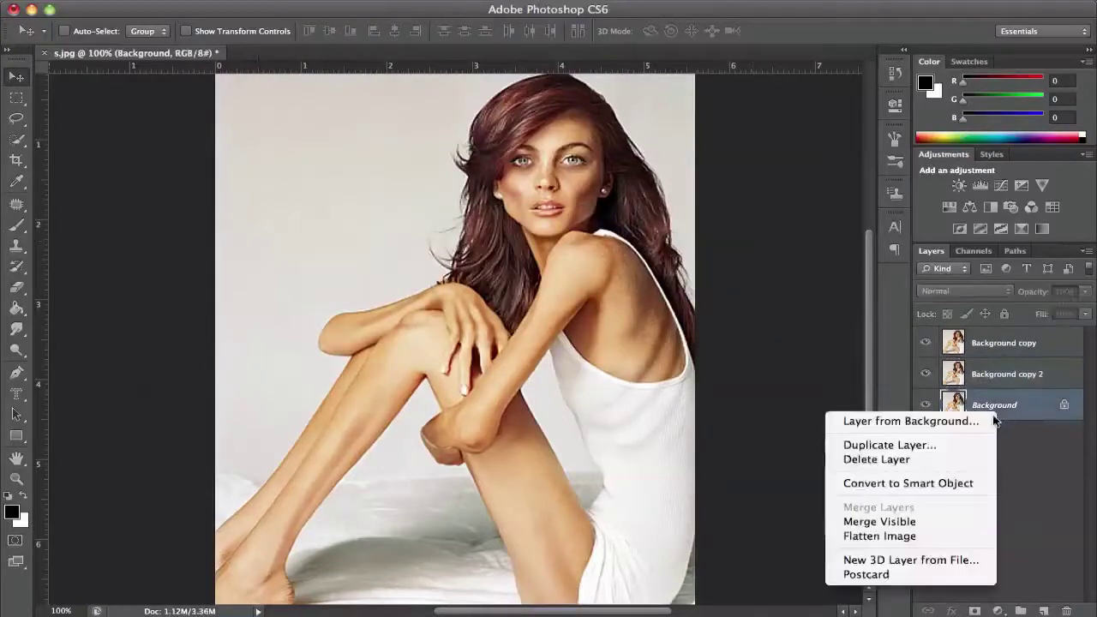
{"action": "left_click", "coordinate": [929, 461]}
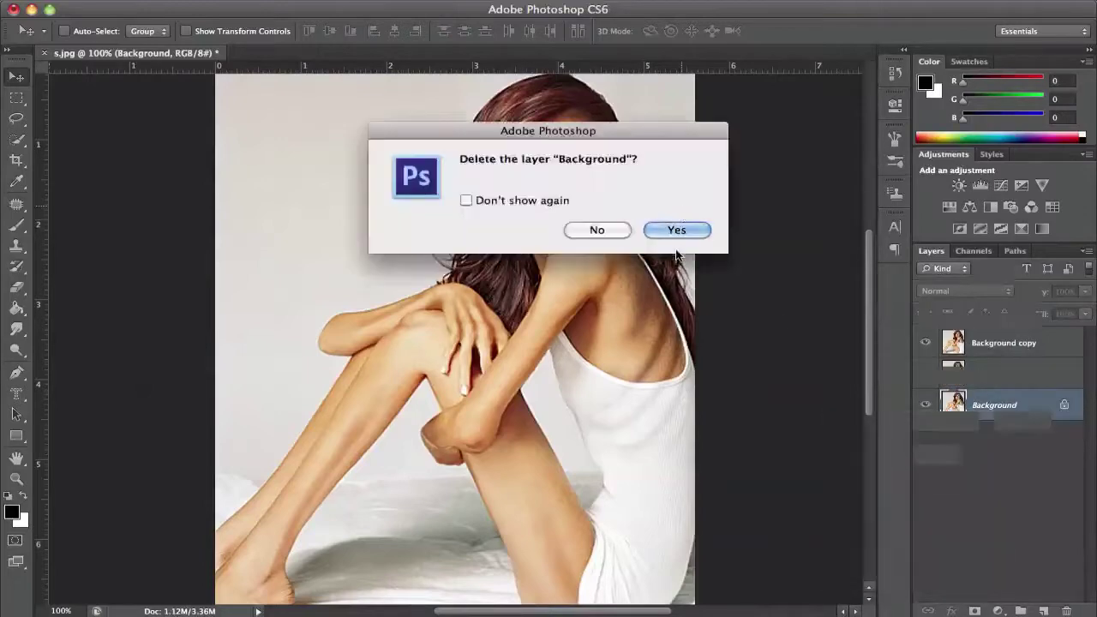
{"action": "left_click", "coordinate": [677, 232]}
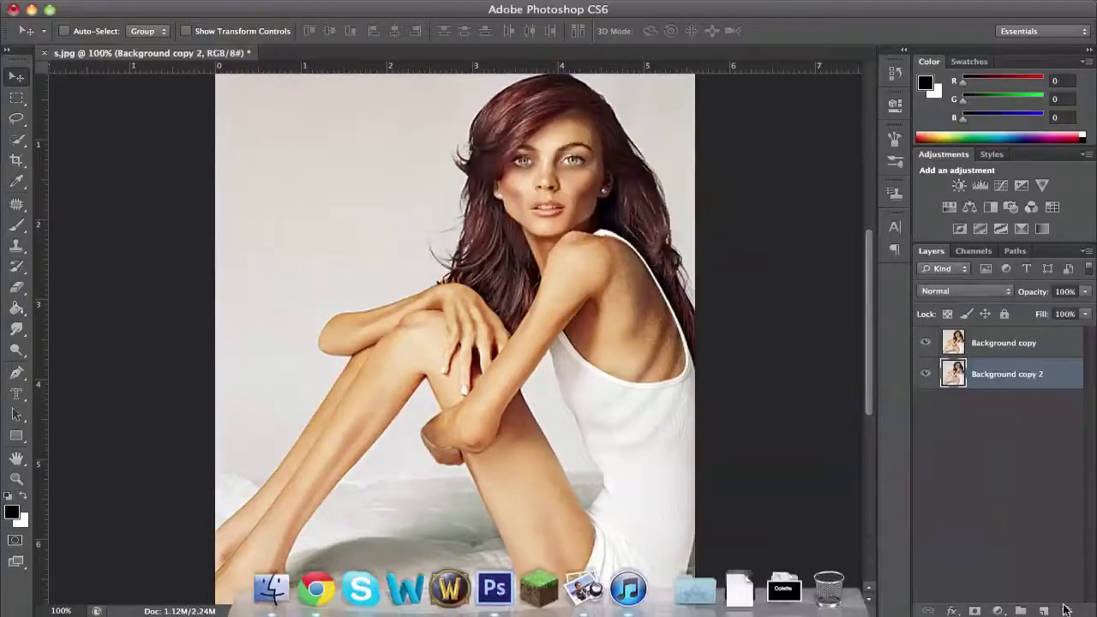
{"action": "left_click", "coordinate": [484, 1]}
{"action": "mouse_move", "coordinate": [414, 177]}
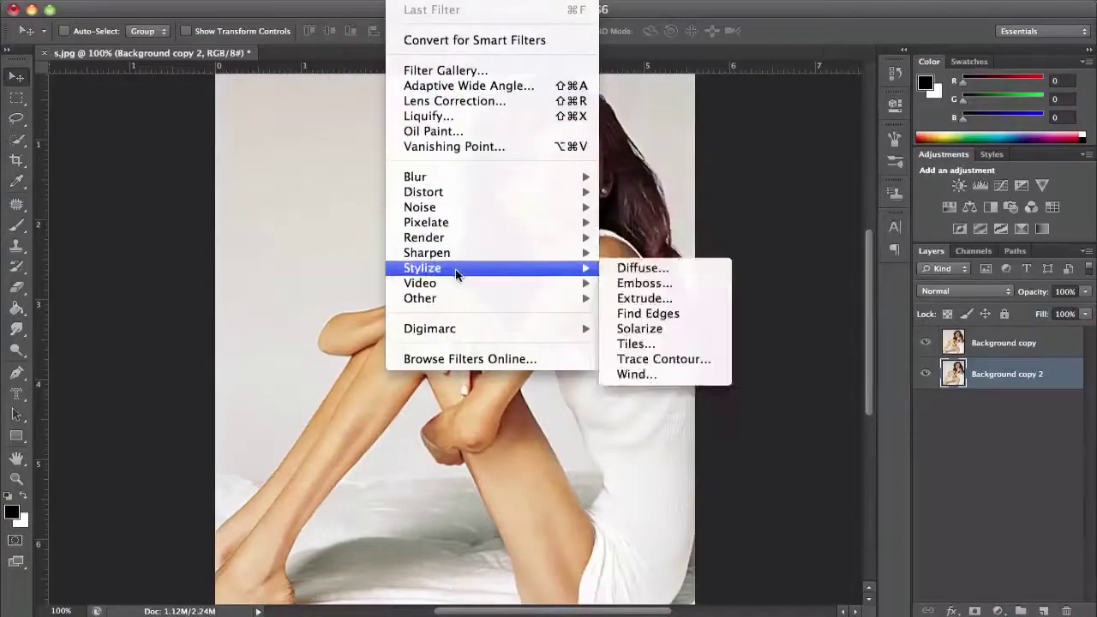
Open Filter > Liquify and set the warp brush to size 151 and pressure 100.
{"action": "left_click", "coordinate": [479, 124]}
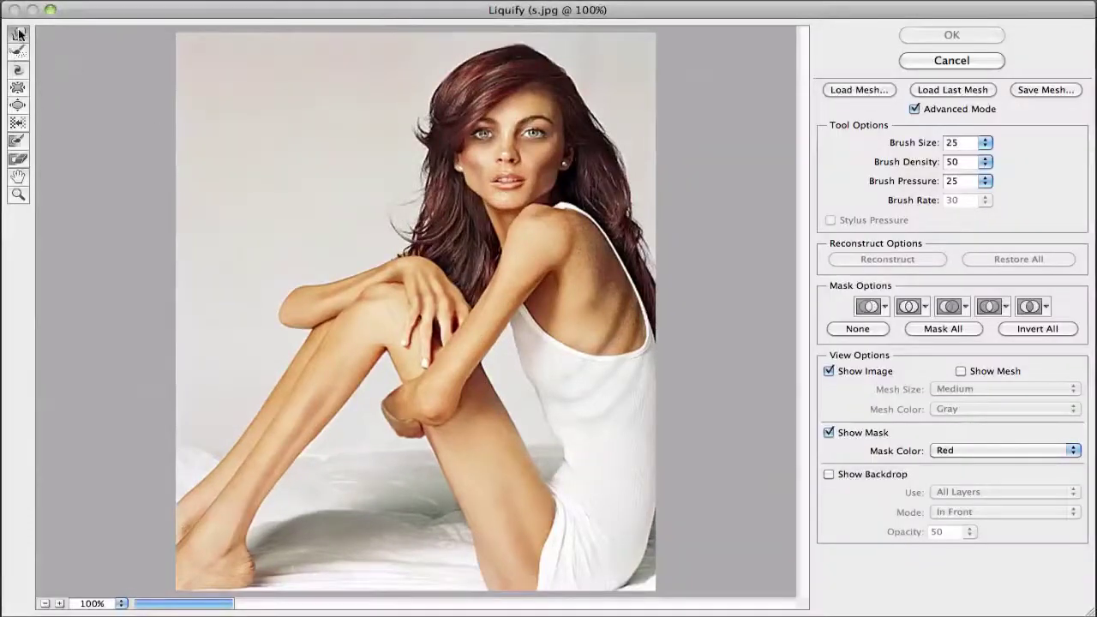
{"action": "left_click_drag", "start_coordinate": [491, 417], "coordinate": [513, 403]}
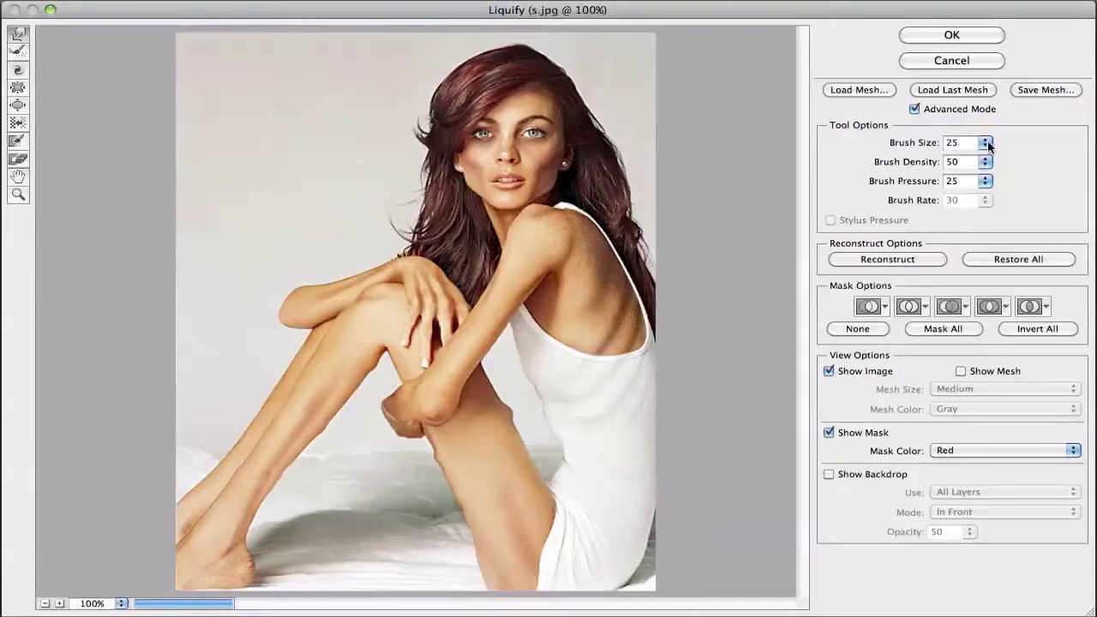
{"action": "left_click_drag", "start_coordinate": [986, 142], "coordinate": [934, 158]}
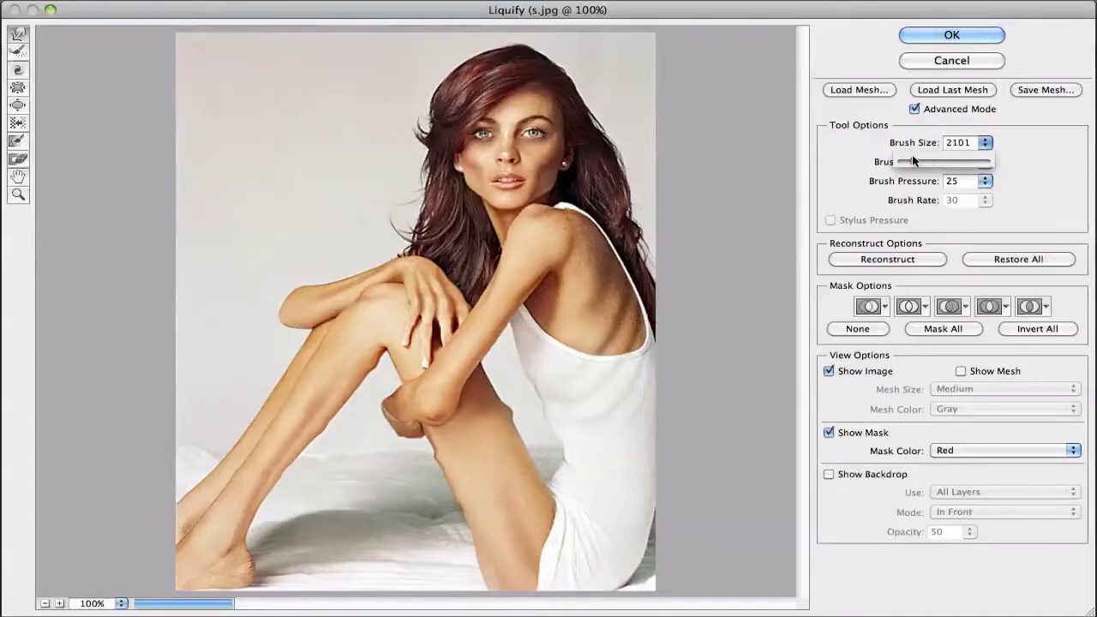
{"action": "left_click_drag", "start_coordinate": [914, 160], "coordinate": [905, 162]}
{"action": "left_click_drag", "start_coordinate": [908, 160], "coordinate": [902, 161]}
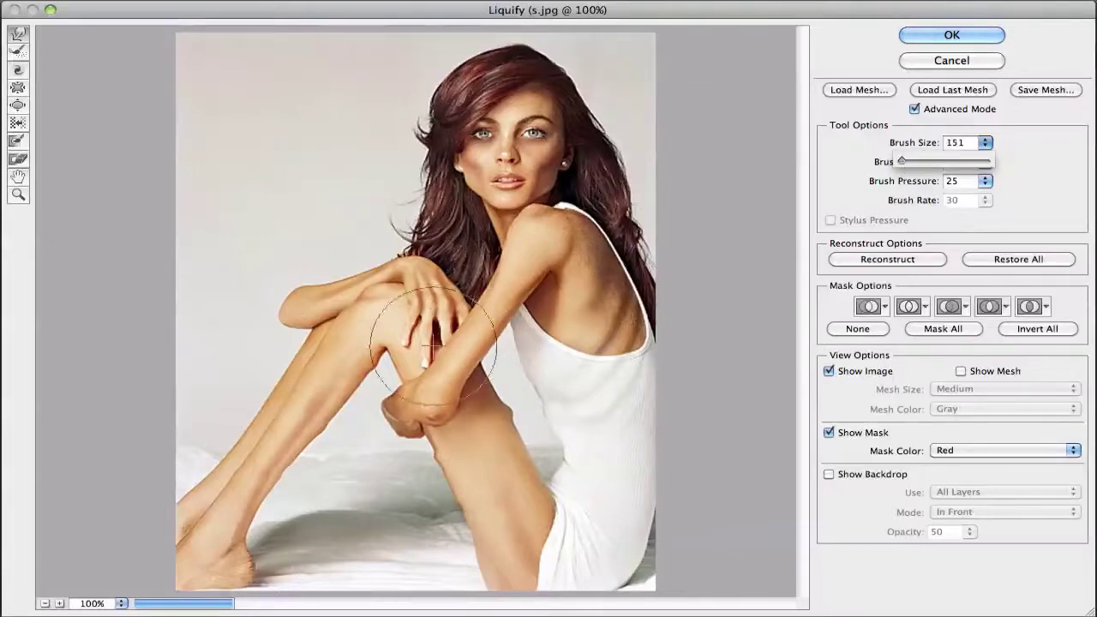
{"action": "left_click", "coordinate": [984, 181]}
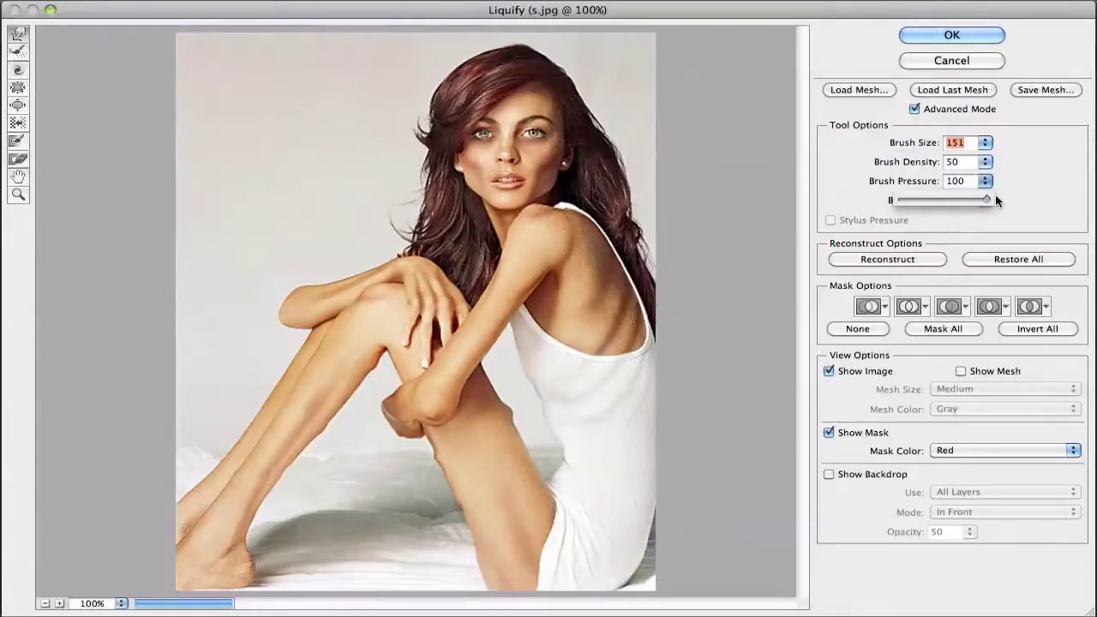
Forward-warp the thigh, hip, shoulder, knee and face outward into a wide bulging caricature.
{"action": "mouse_move", "coordinate": [478, 467]}
{"action": "left_mouse_down"}
{"action": "mouse_move", "coordinate": [421, 483]}
{"action": "mouse_move", "coordinate": [514, 452]}
{"action": "mouse_move", "coordinate": [465, 531]}
{"action": "mouse_move", "coordinate": [506, 534]}
{"action": "mouse_move", "coordinate": [514, 569]}
{"action": "mouse_move", "coordinate": [534, 460]}
{"action": "left_mouse_up"}
{"action": "mouse_move", "coordinate": [558, 310]}
{"action": "left_mouse_down"}
{"action": "mouse_move", "coordinate": [561, 297]}
{"action": "mouse_move", "coordinate": [563, 331]}
{"action": "mouse_move", "coordinate": [534, 343]}
{"action": "mouse_move", "coordinate": [534, 326]}
{"action": "mouse_move", "coordinate": [527, 345]}
{"action": "mouse_move", "coordinate": [608, 306]}
{"action": "mouse_move", "coordinate": [588, 257]}
{"action": "mouse_move", "coordinate": [603, 249]}
{"action": "mouse_move", "coordinate": [503, 299]}
{"action": "mouse_move", "coordinate": [485, 317]}
{"action": "mouse_move", "coordinate": [518, 317]}
{"action": "mouse_move", "coordinate": [478, 343]}
{"action": "mouse_move", "coordinate": [502, 317]}
{"action": "mouse_move", "coordinate": [478, 347]}
{"action": "mouse_move", "coordinate": [460, 317]}
{"action": "mouse_move", "coordinate": [490, 299]}
{"action": "mouse_move", "coordinate": [471, 283]}
{"action": "mouse_move", "coordinate": [502, 245]}
{"action": "mouse_move", "coordinate": [477, 208]}
{"action": "mouse_move", "coordinate": [503, 184]}
{"action": "mouse_move", "coordinate": [532, 220]}
{"action": "left_mouse_up"}
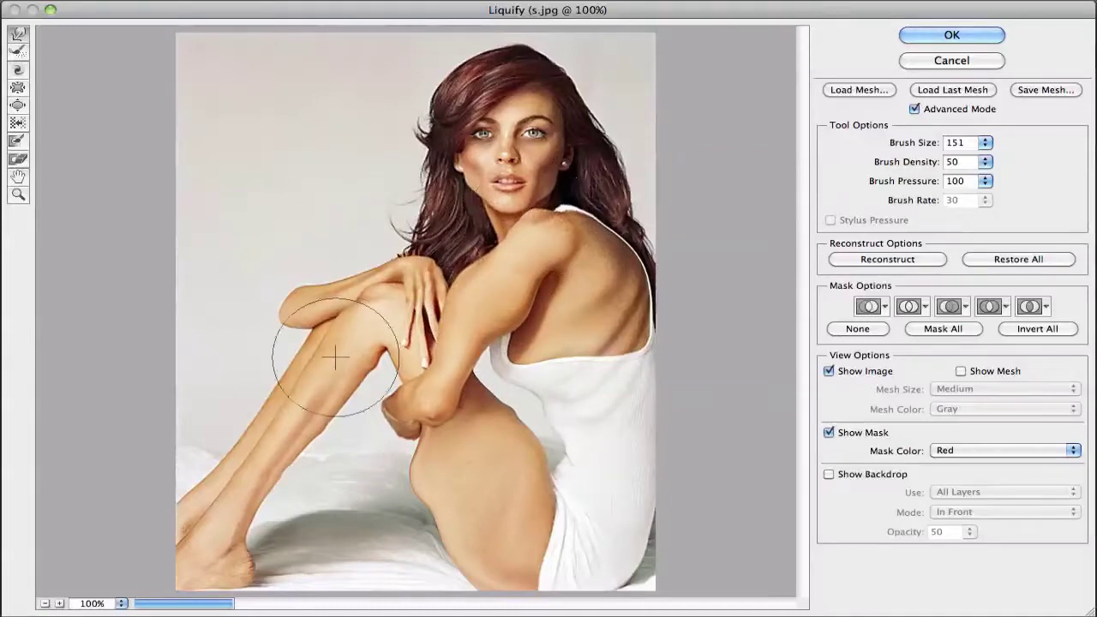
{"action": "mouse_move", "coordinate": [343, 363]}
{"action": "left_mouse_down"}
{"action": "mouse_move", "coordinate": [323, 397]}
{"action": "mouse_move", "coordinate": [326, 421]}
{"action": "mouse_move", "coordinate": [356, 374]}
{"action": "mouse_move", "coordinate": [335, 382]}
{"action": "mouse_move", "coordinate": [313, 363]}
{"action": "mouse_move", "coordinate": [294, 409]}
{"action": "mouse_move", "coordinate": [266, 401]}
{"action": "mouse_move", "coordinate": [294, 417]}
{"action": "mouse_move", "coordinate": [312, 448]}
{"action": "mouse_move", "coordinate": [281, 465]}
{"action": "mouse_move", "coordinate": [294, 480]}
{"action": "mouse_move", "coordinate": [257, 480]}
{"action": "mouse_move", "coordinate": [225, 460]}
{"action": "mouse_move", "coordinate": [223, 439]}
{"action": "mouse_move", "coordinate": [283, 506]}
{"action": "mouse_move", "coordinate": [221, 523]}
{"action": "mouse_move", "coordinate": [191, 502]}
{"action": "left_mouse_up"}
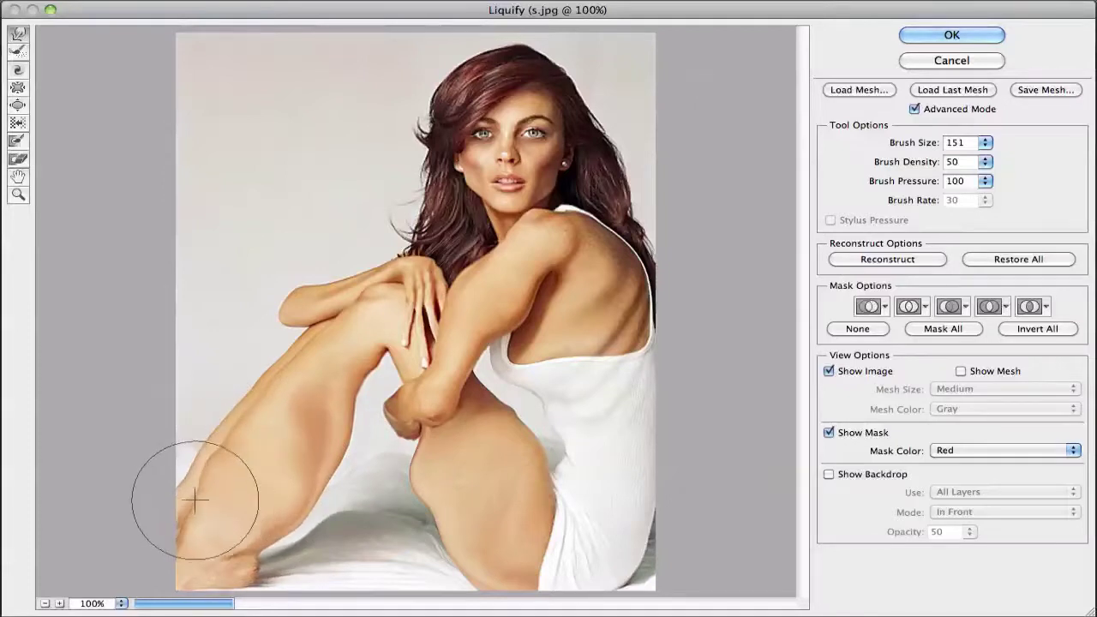
{"action": "mouse_move", "coordinate": [349, 351]}
{"action": "left_mouse_down"}
{"action": "mouse_move", "coordinate": [380, 355]}
{"action": "mouse_move", "coordinate": [357, 397]}
{"action": "mouse_move", "coordinate": [426, 388]}
{"action": "mouse_move", "coordinate": [421, 375]}
{"action": "mouse_move", "coordinate": [387, 399]}
{"action": "mouse_move", "coordinate": [431, 416]}
{"action": "mouse_move", "coordinate": [390, 439]}
{"action": "mouse_move", "coordinate": [431, 382]}
{"action": "mouse_move", "coordinate": [372, 357]}
{"action": "mouse_move", "coordinate": [443, 347]}
{"action": "left_mouse_up"}
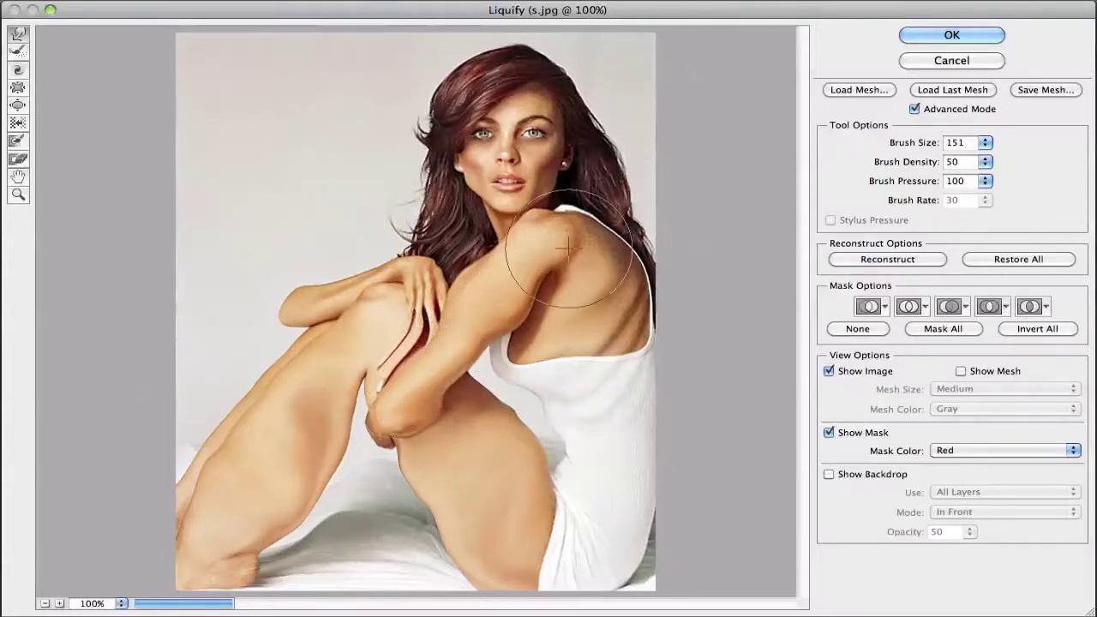
{"action": "mouse_move", "coordinate": [476, 176]}
{"action": "left_mouse_down"}
{"action": "mouse_move", "coordinate": [454, 176]}
{"action": "mouse_move", "coordinate": [532, 185]}
{"action": "mouse_move", "coordinate": [557, 244]}
{"action": "mouse_move", "coordinate": [558, 220]}
{"action": "mouse_move", "coordinate": [544, 289]}
{"action": "mouse_move", "coordinate": [580, 237]}
{"action": "mouse_move", "coordinate": [600, 154]}
{"action": "mouse_move", "coordinate": [561, 107]}
{"action": "mouse_move", "coordinate": [515, 94]}
{"action": "mouse_move", "coordinate": [509, 60]}
{"action": "mouse_move", "coordinate": [463, 77]}
{"action": "mouse_move", "coordinate": [479, 94]}
{"action": "mouse_move", "coordinate": [548, 81]}
{"action": "mouse_move", "coordinate": [552, 51]}
{"action": "mouse_move", "coordinate": [538, 92]}
{"action": "left_mouse_up"}
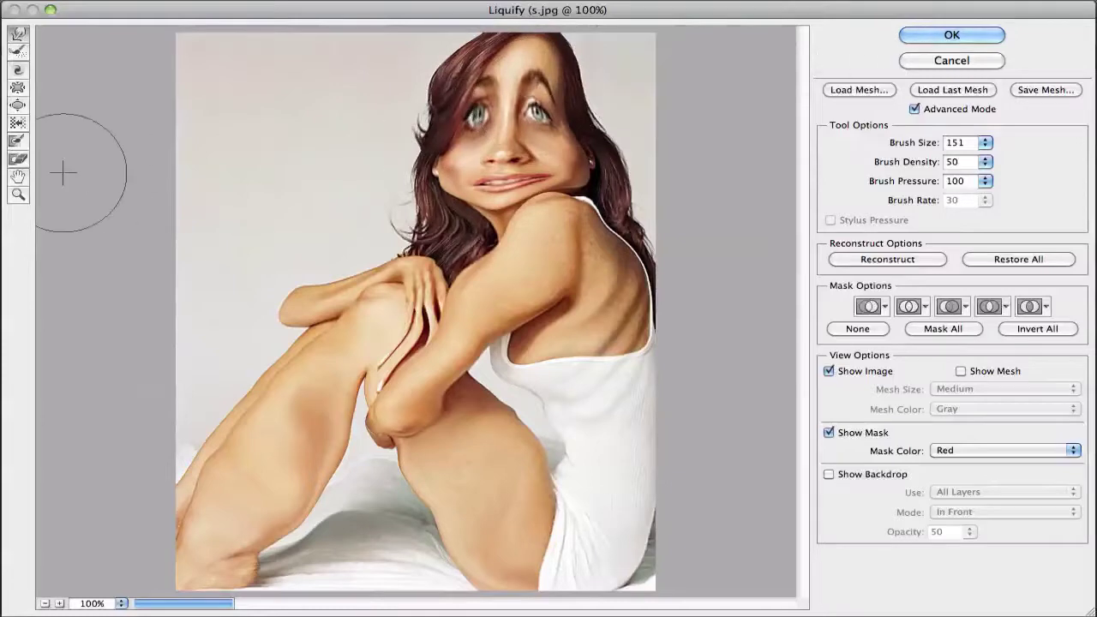
Pucker the hand and fingers inward with the Pucker tool, then apply Liquify with OK.
{"action": "left_click", "coordinate": [18, 87]}
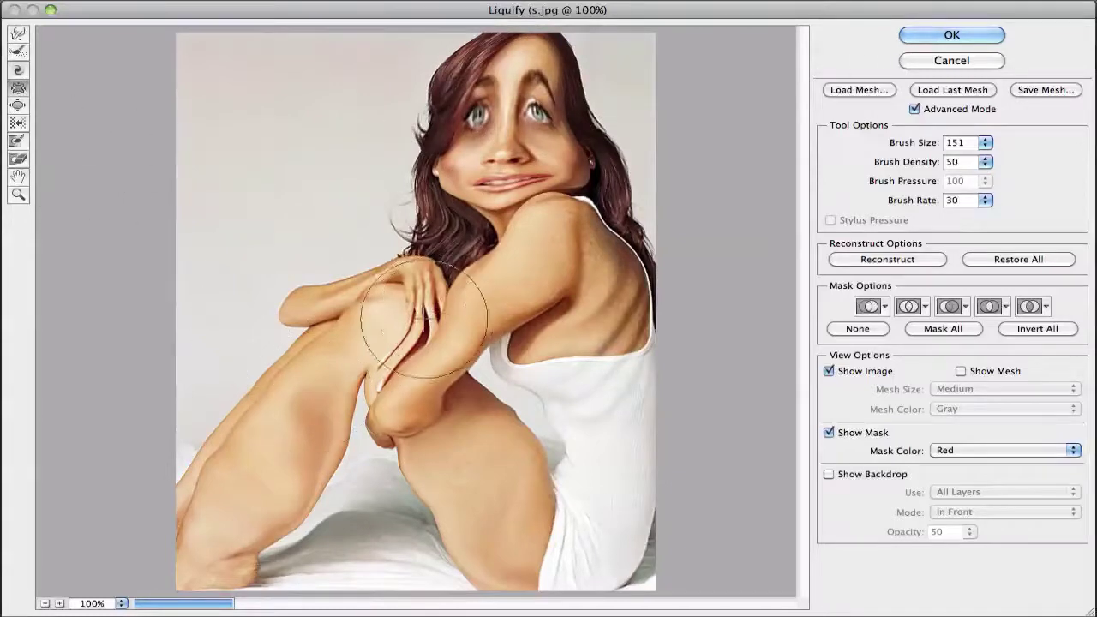
{"action": "left_click_drag", "start_coordinate": [407, 326], "coordinate": [416, 326]}
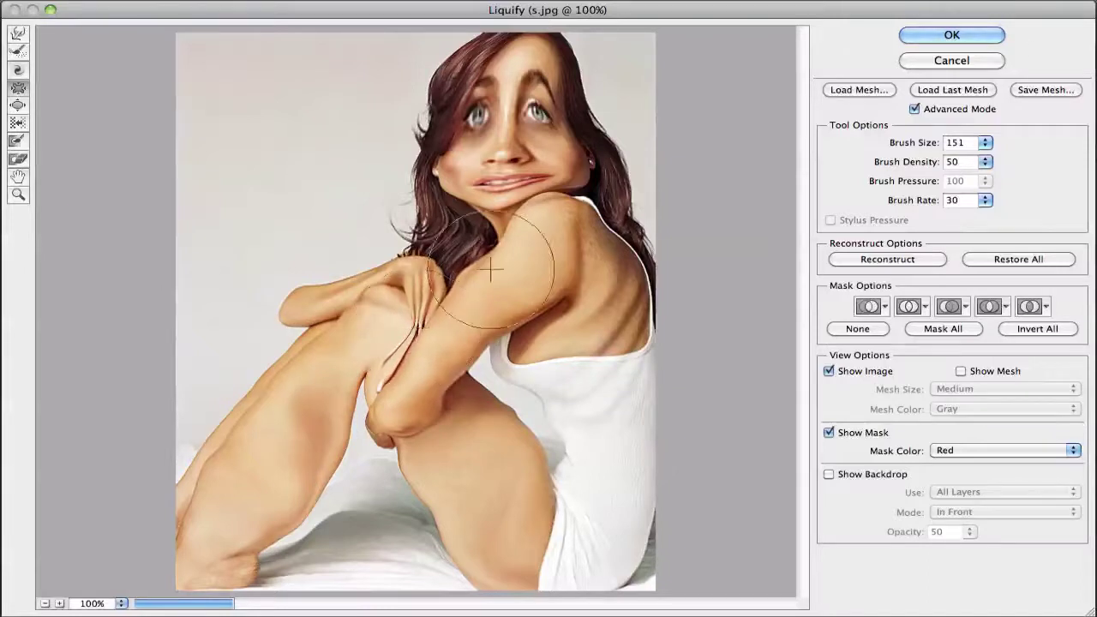
{"action": "left_click", "coordinate": [961, 59]}
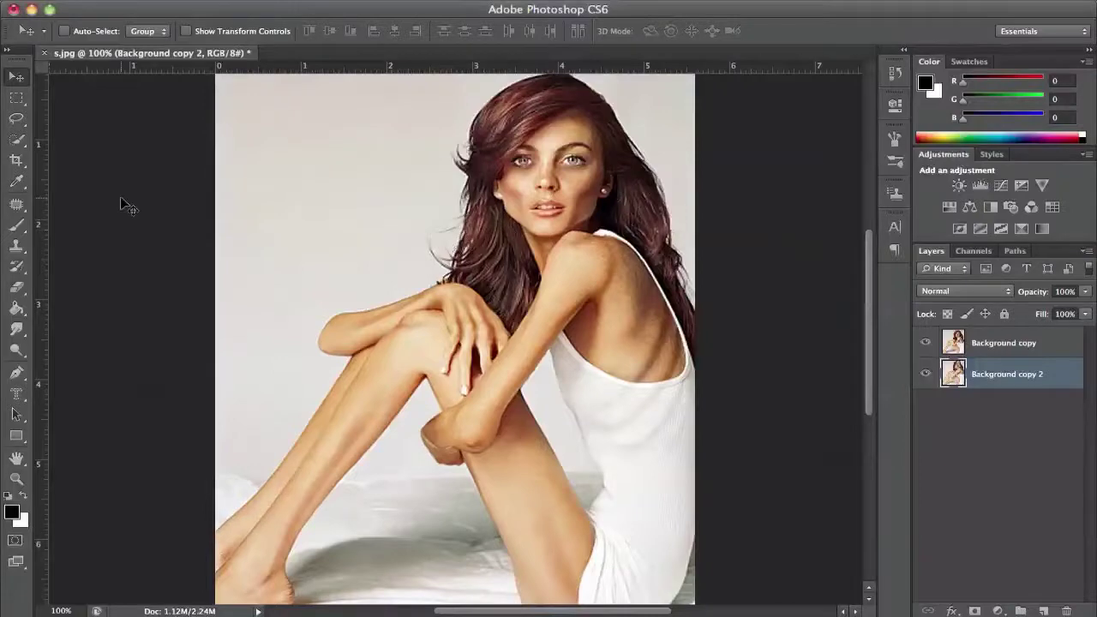
Hide the undistorted Background copy layer using its eye icon.
{"action": "left_click", "coordinate": [926, 342]}
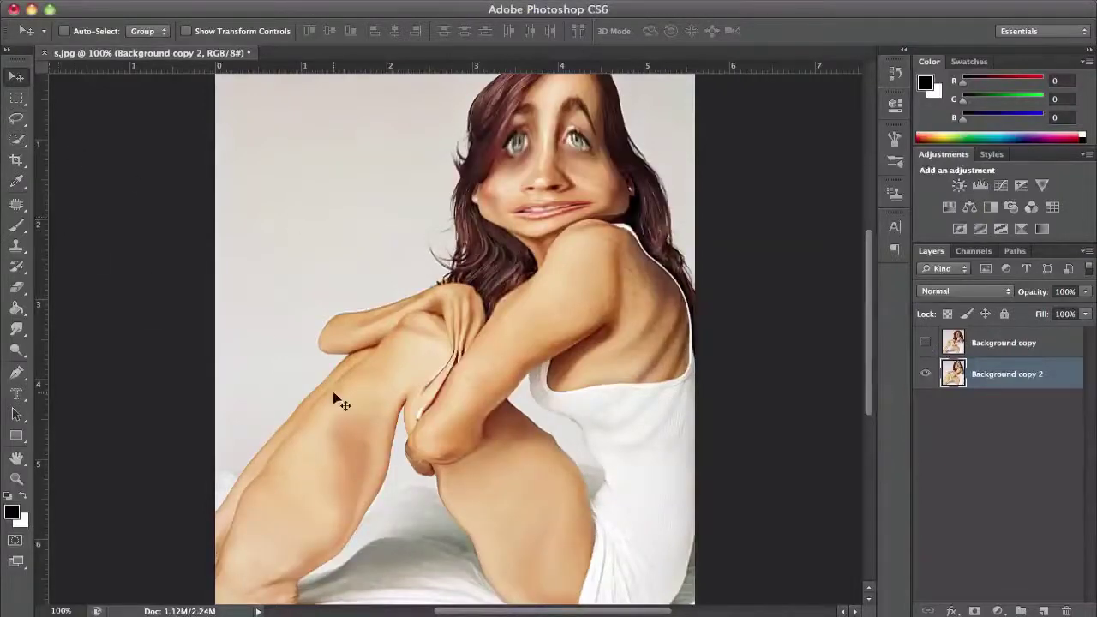
Set up a 20 px, 0% hardness Brush with black (#000000) as the foreground colour.
{"action": "left_click", "coordinate": [21, 226]}
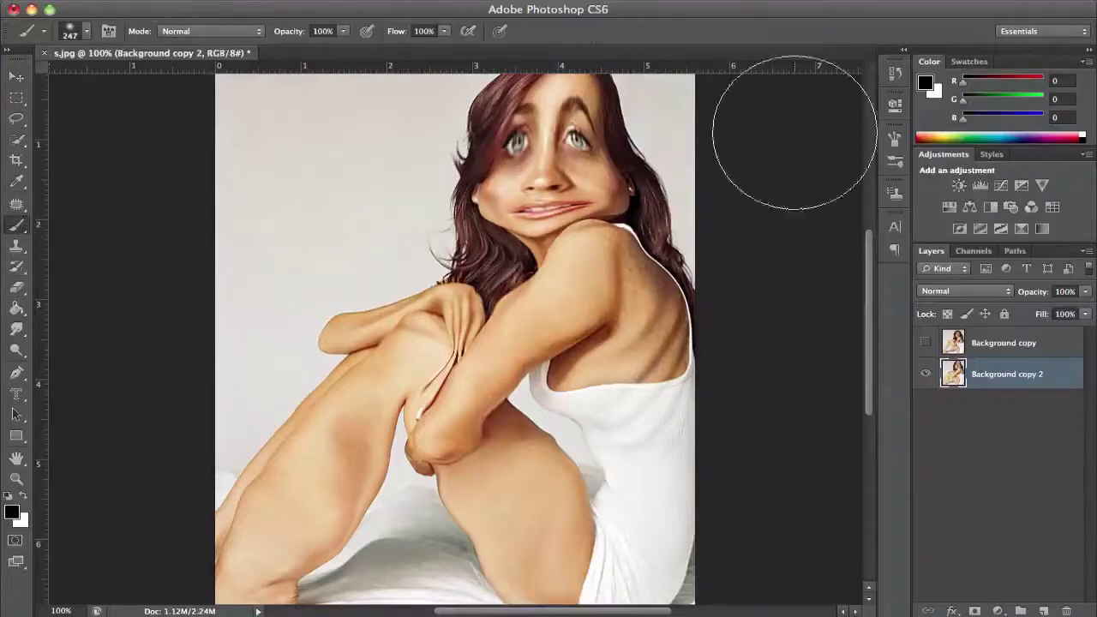
{"action": "left_click", "coordinate": [926, 83]}
{"action": "left_click_drag", "start_coordinate": [526, 392], "coordinate": [507, 534]}
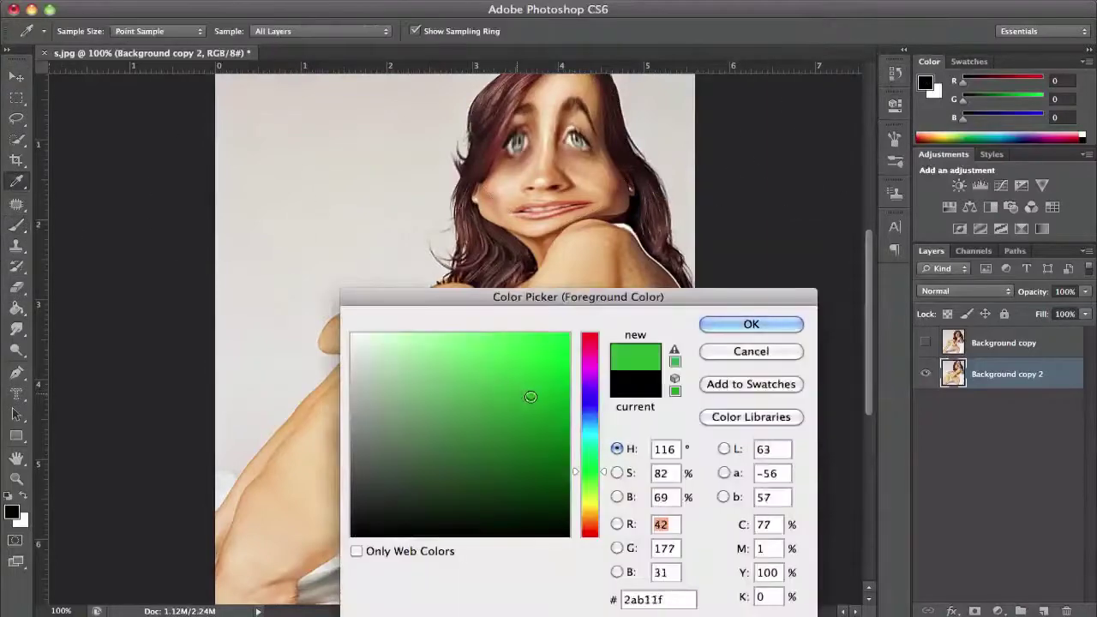
{"action": "left_click", "coordinate": [746, 322]}
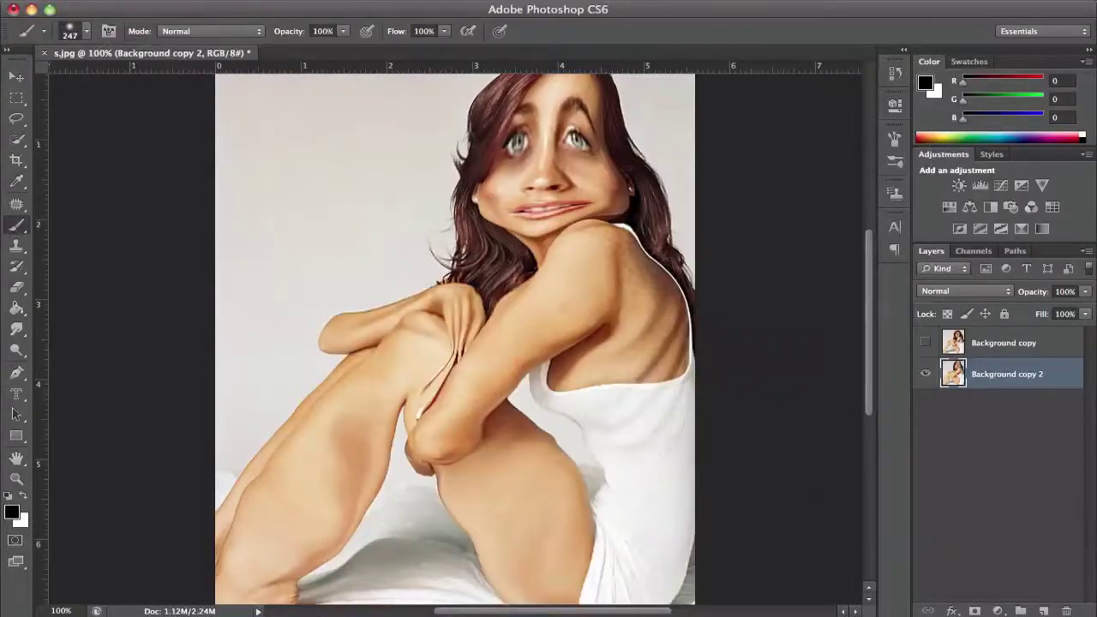
{"action": "left_click", "coordinate": [76, 36]}
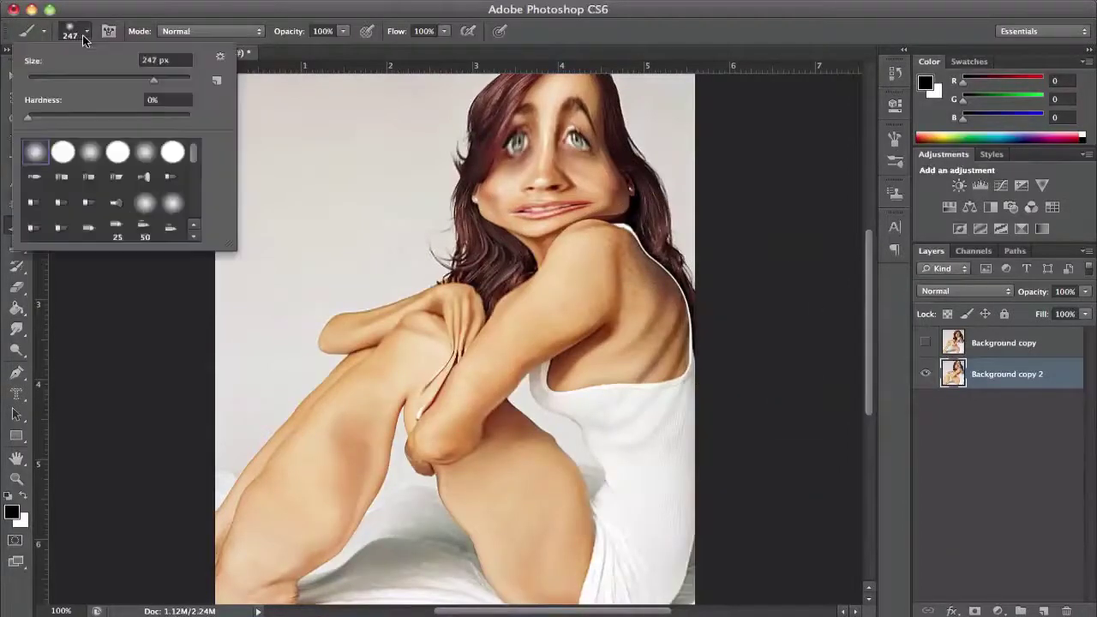
{"action": "left_click", "coordinate": [121, 75]}
{"action": "left_click", "coordinate": [68, 77]}
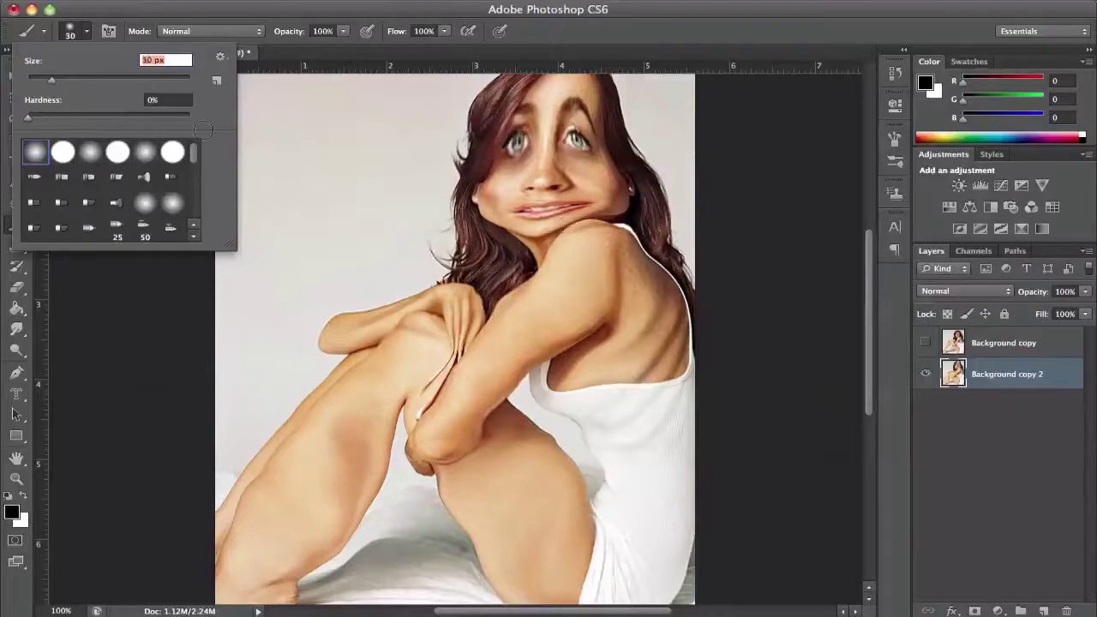
{"action": "left_click", "coordinate": [43, 77]}
{"action": "left_click", "coordinate": [182, 13]}
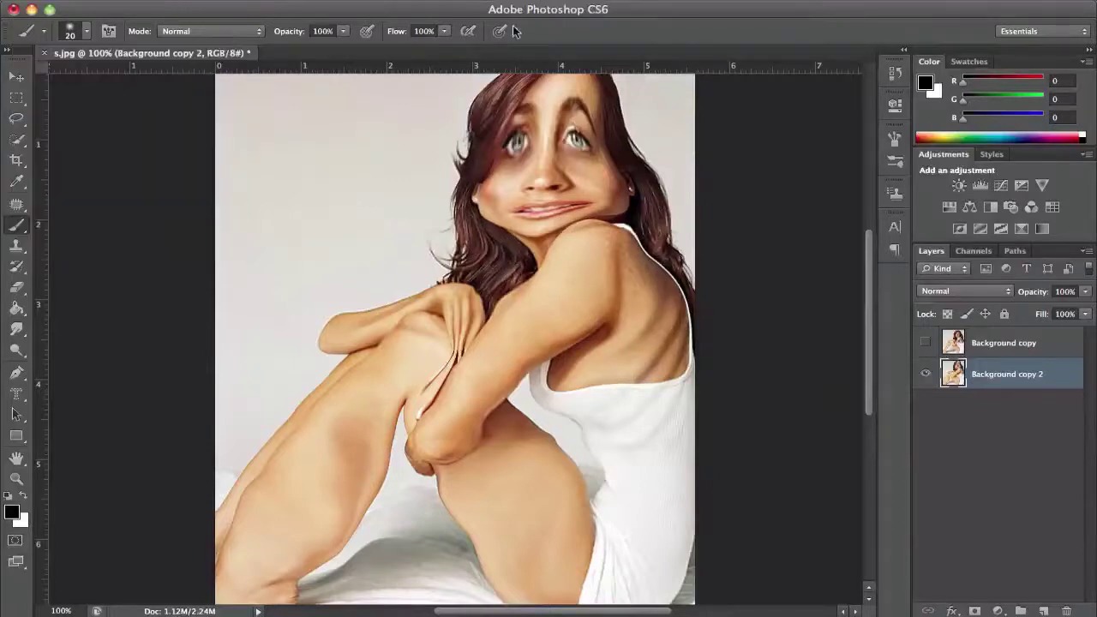
{"action": "left_click", "coordinate": [925, 82]}
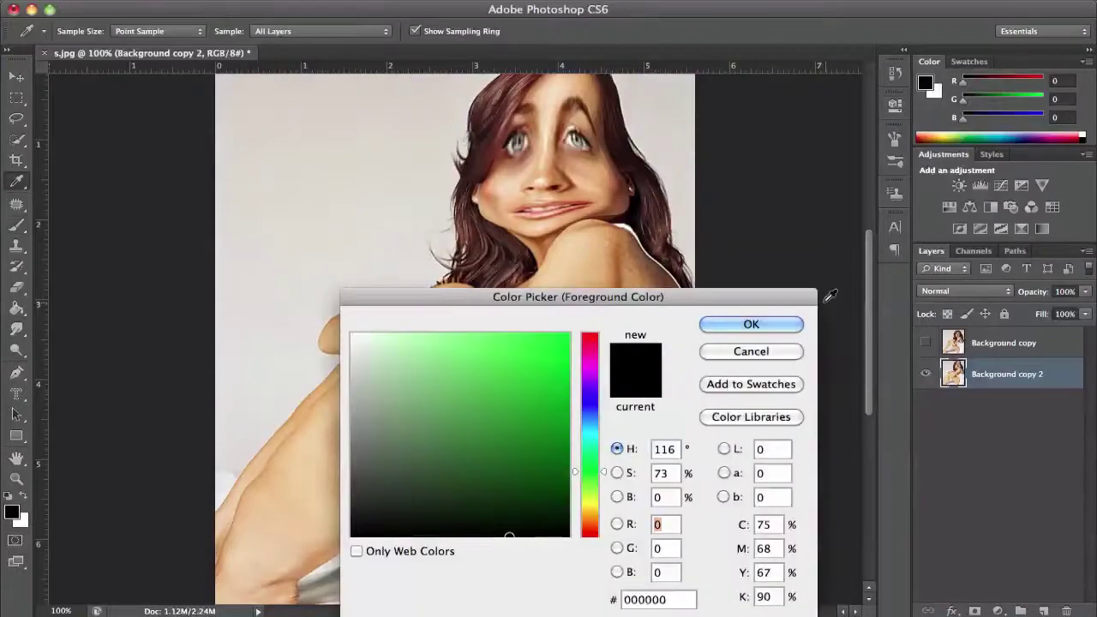
{"action": "left_click", "coordinate": [774, 326]}
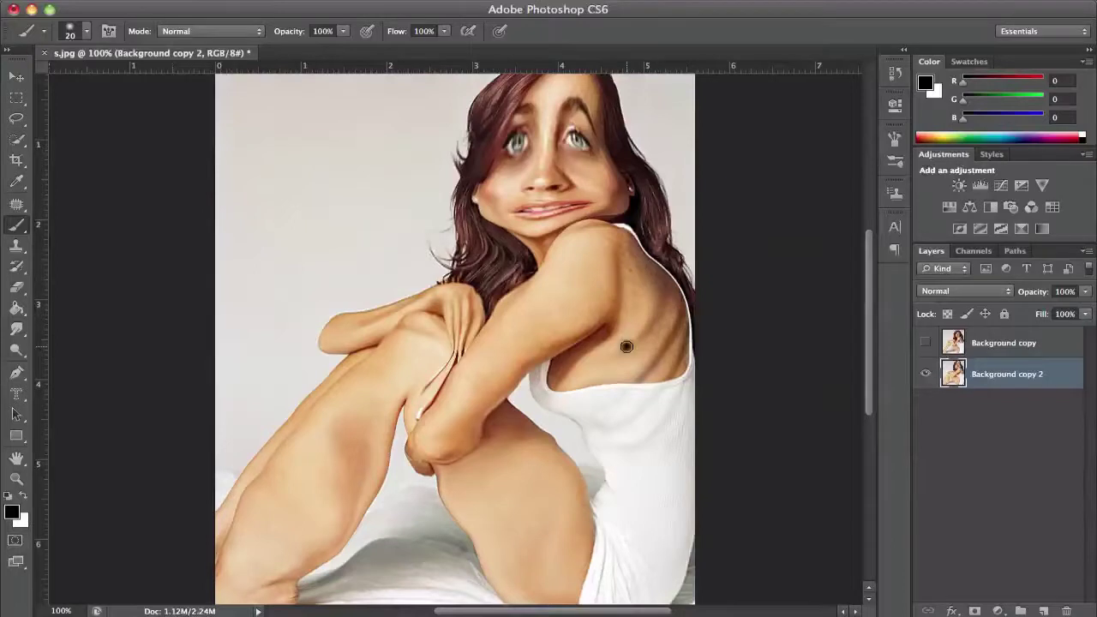
Paint three black strokes across the shoulder, then try the layer Opacity slider.
{"action": "left_click_drag", "start_coordinate": [627, 346], "coordinate": [662, 298]}
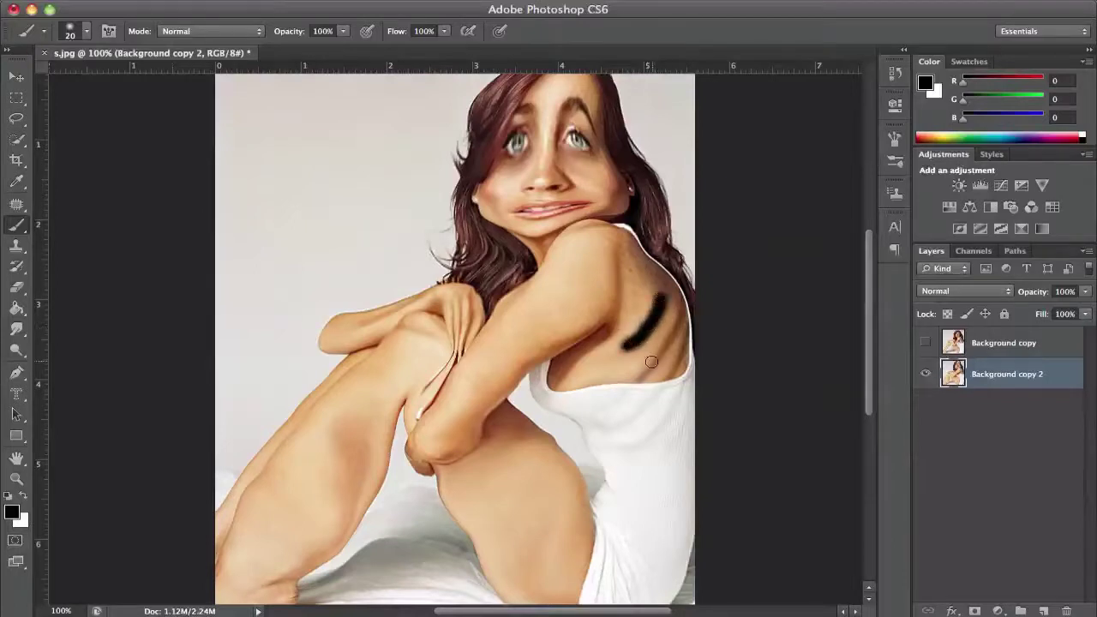
{"action": "mouse_move", "coordinate": [624, 374]}
{"action": "left_mouse_down"}
{"action": "mouse_move", "coordinate": [644, 371]}
{"action": "mouse_move", "coordinate": [694, 318]}
{"action": "left_mouse_up"}
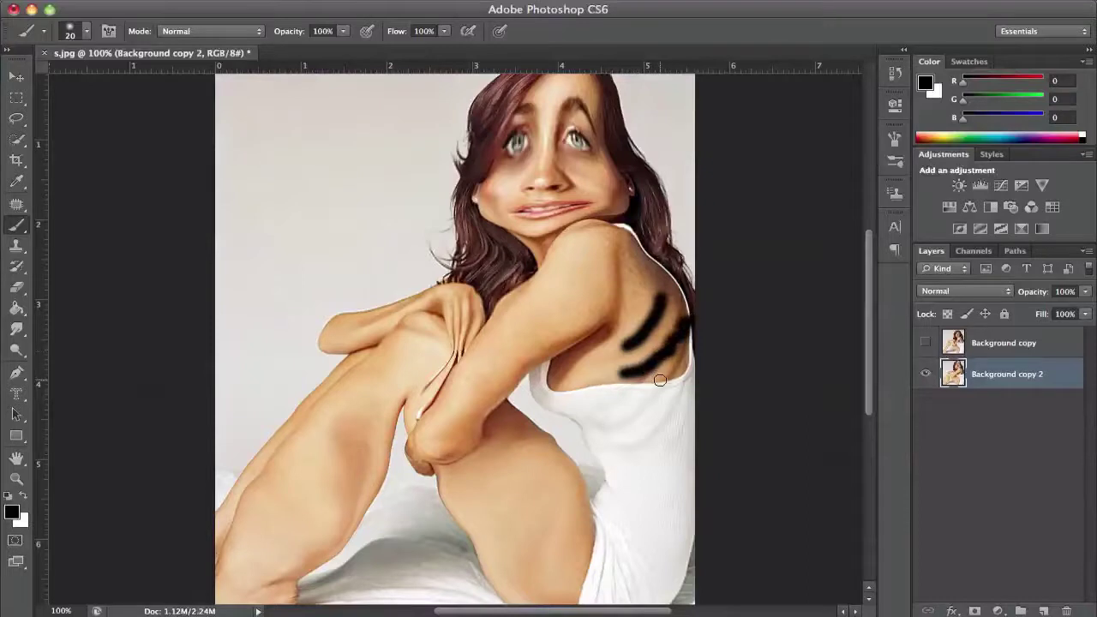
{"action": "left_click_drag", "start_coordinate": [655, 377], "coordinate": [691, 348]}
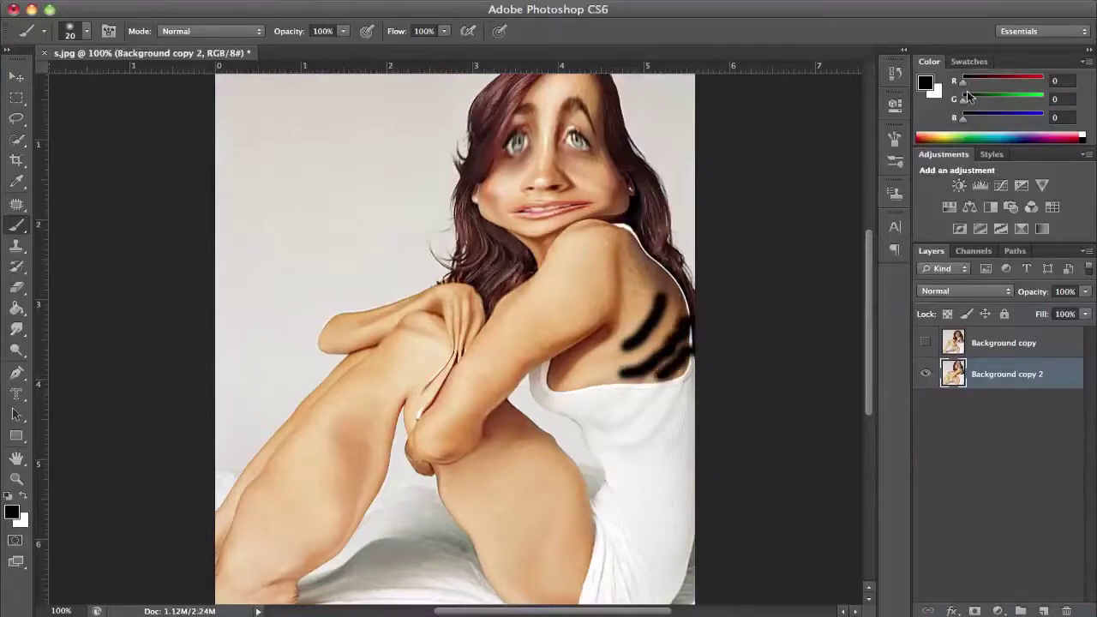
{"action": "left_click", "coordinate": [1085, 291]}
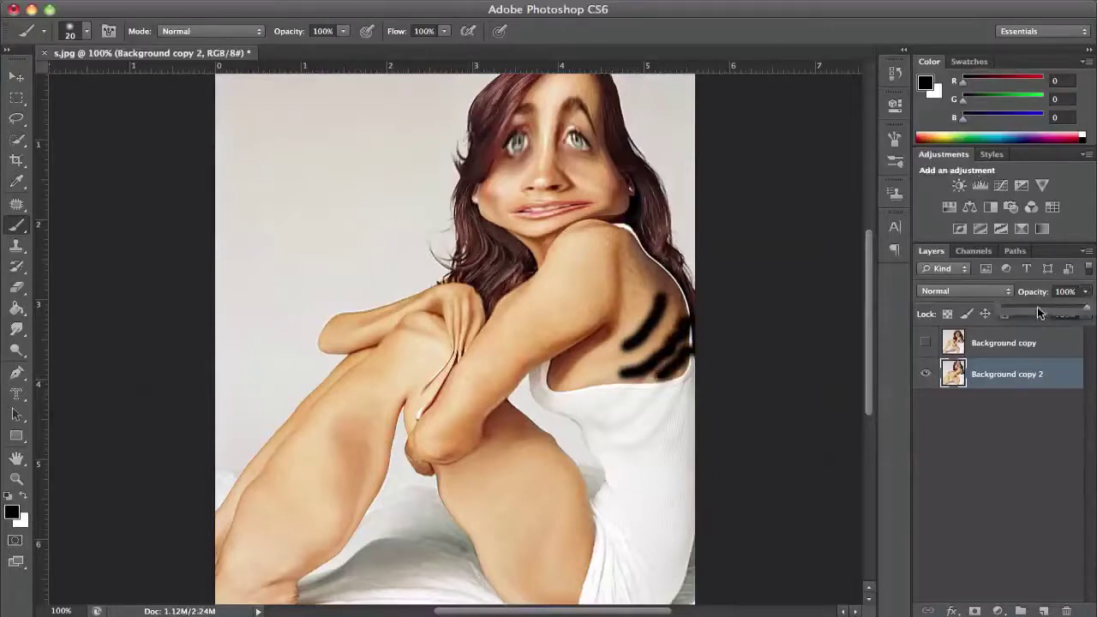
{"action": "left_click_drag", "start_coordinate": [1037, 307], "coordinate": [1086, 307]}
Undo the black shoulder strokes painted directly on the photo.
{"action": "left_click", "coordinate": [956, 441]}
{"action": "left_click", "coordinate": [1042, 610]}
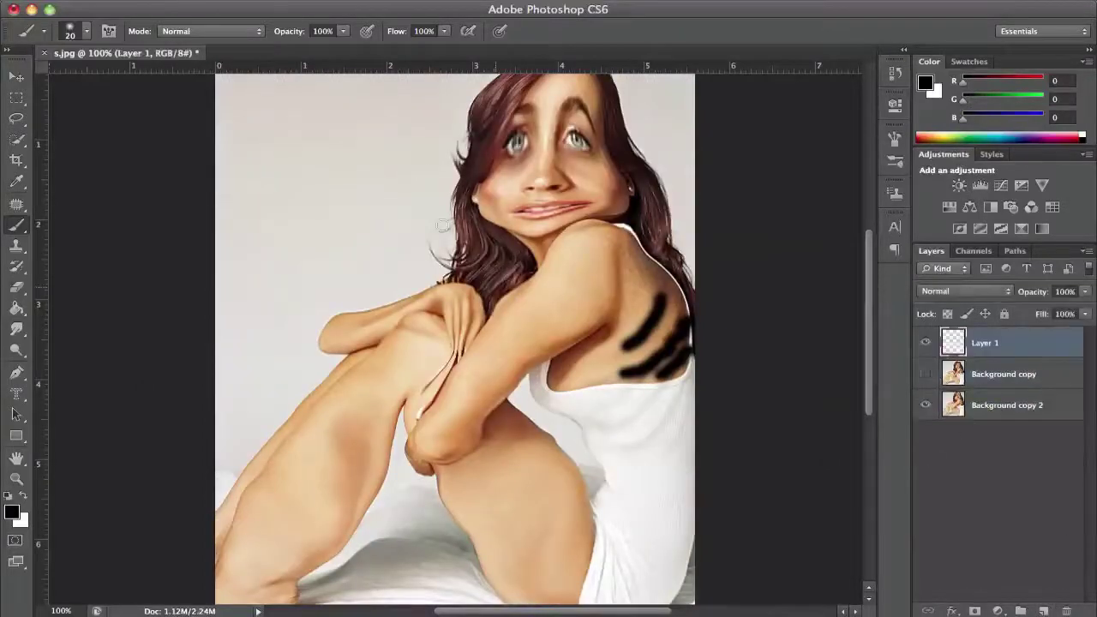
{"action": "left_click", "coordinate": [197, 41]}
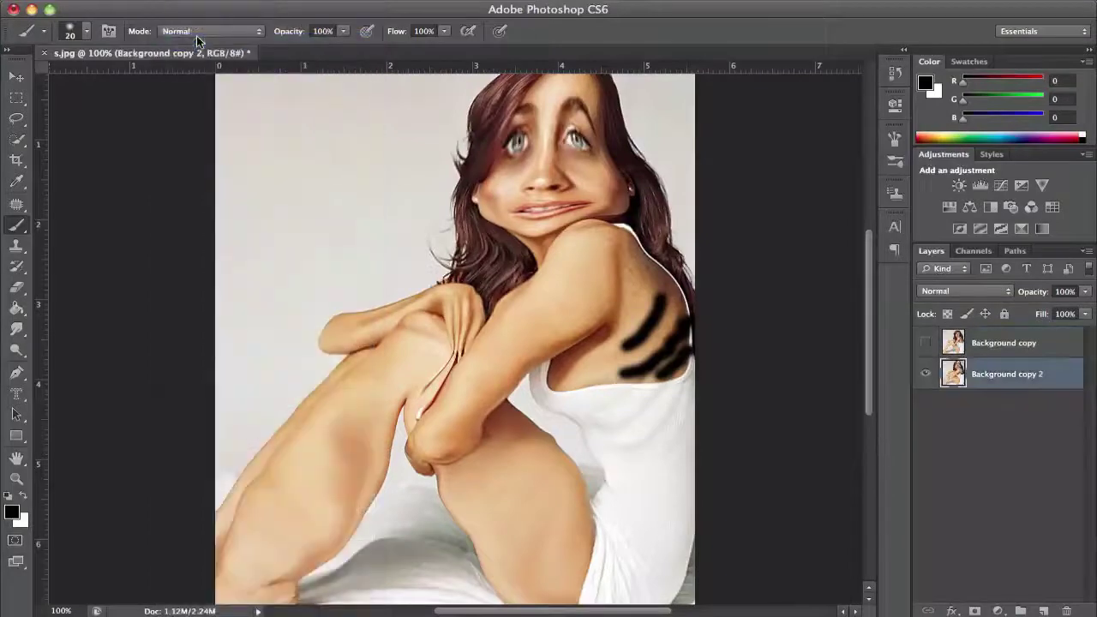
{"action": "key", "text": "ctrl+alt+z"}
{"action": "key", "text": "ctrl+alt+z"}
{"action": "key", "text": "ctrl+alt+z"}
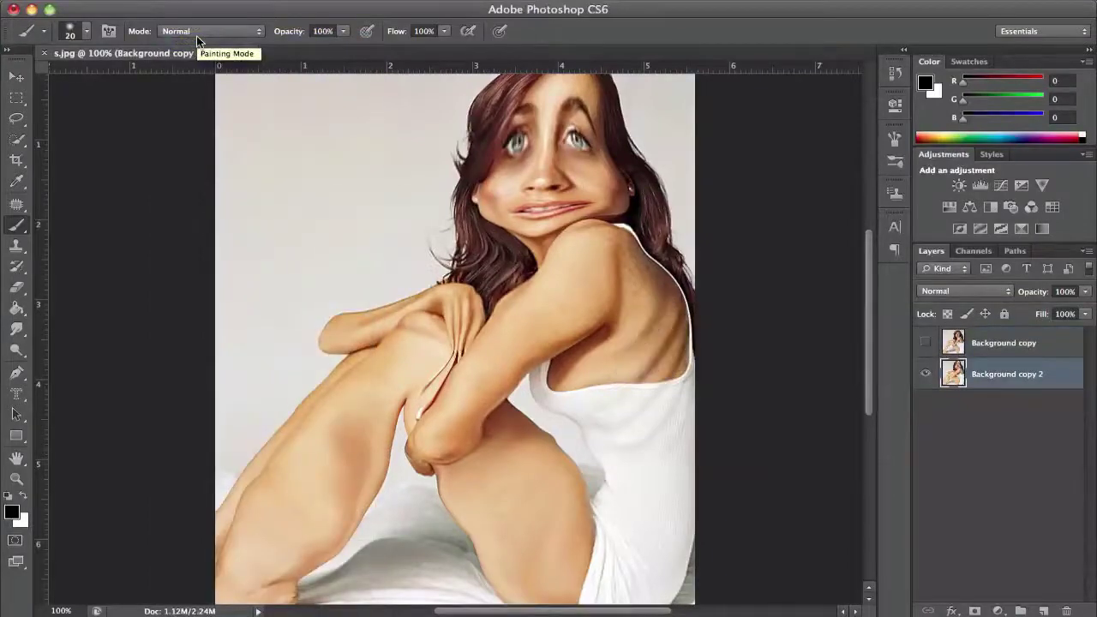
Add a new Layer 1 and repaint the black strokes on the woman's back.
{"action": "left_click", "coordinate": [1043, 610]}
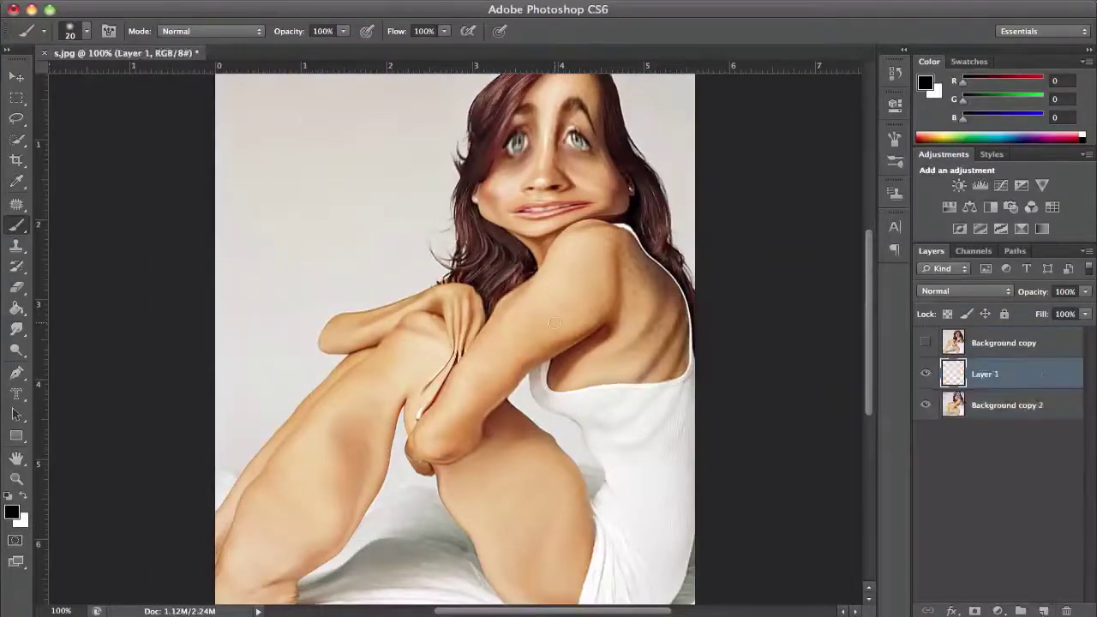
{"action": "left_click_drag", "start_coordinate": [619, 349], "coordinate": [668, 293]}
{"action": "mouse_move", "coordinate": [651, 370]}
{"action": "left_mouse_down"}
{"action": "mouse_move", "coordinate": [642, 377]}
{"action": "mouse_move", "coordinate": [684, 310]}
{"action": "left_mouse_up"}
{"action": "left_click_drag", "start_coordinate": [671, 373], "coordinate": [684, 355]}
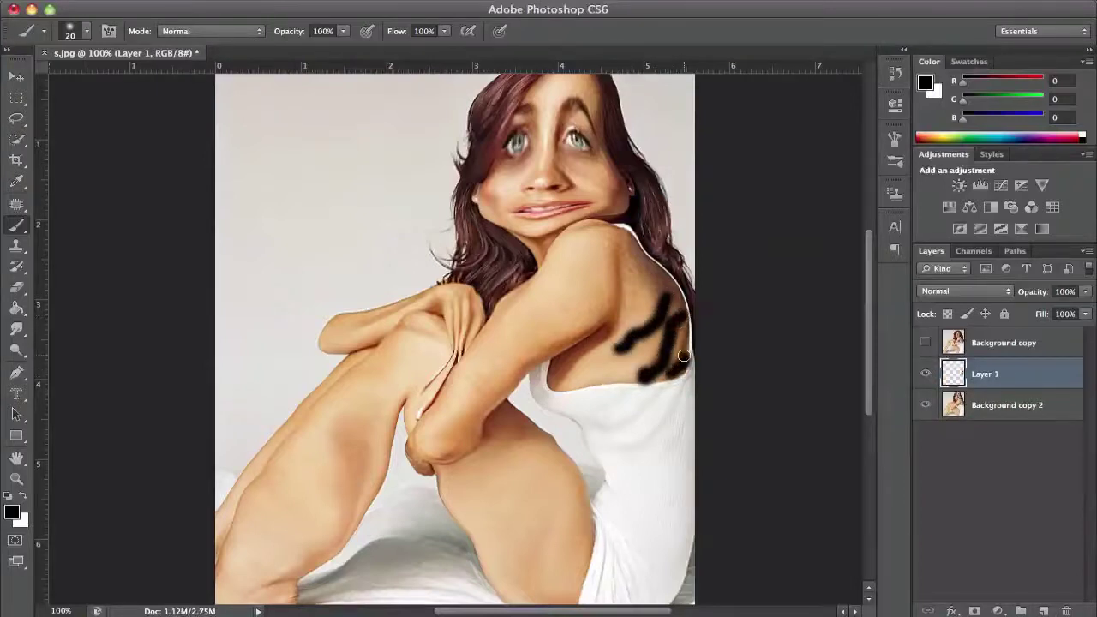
Set Layer 1 to 26% opacity and brush shadows on the thigh, other leg and upper arm.
{"action": "left_click", "coordinate": [1085, 291]}
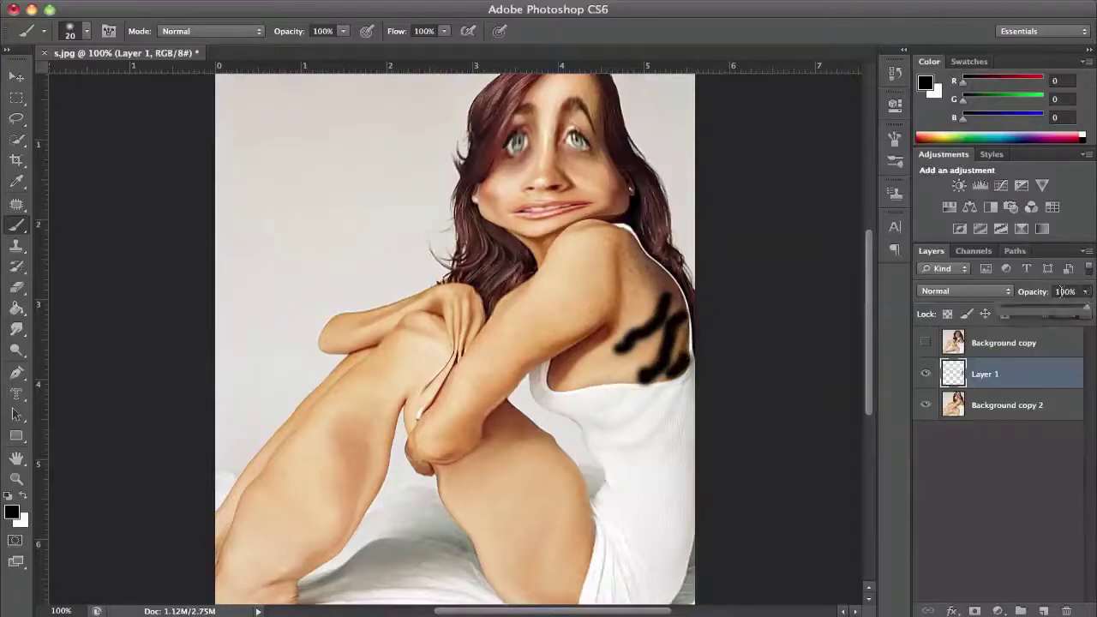
{"action": "left_click_drag", "start_coordinate": [1046, 305], "coordinate": [1023, 305]}
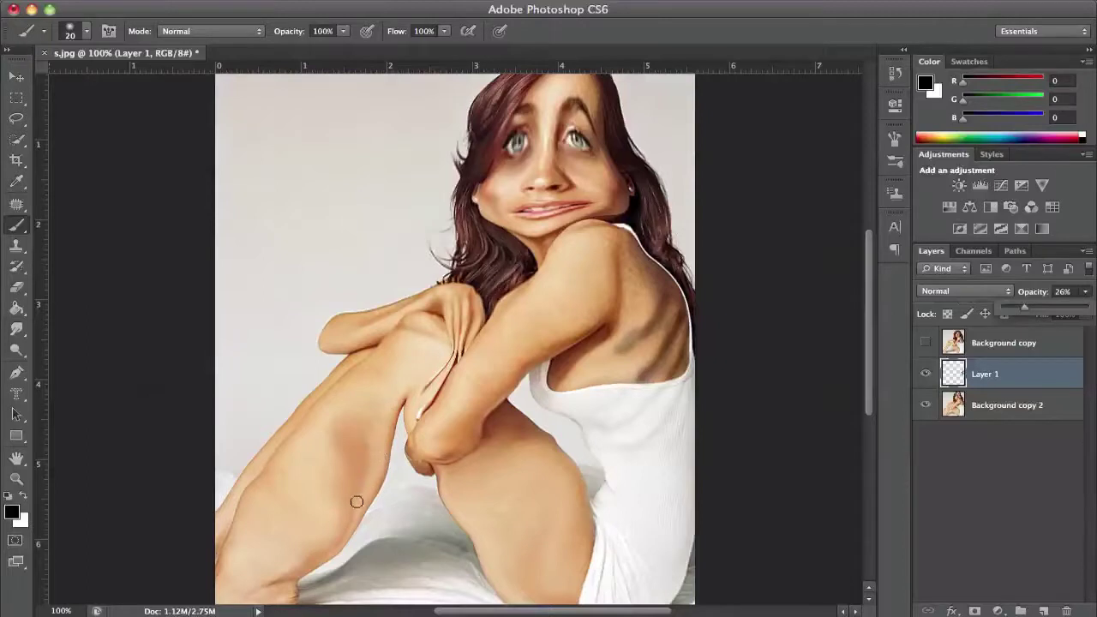
{"action": "left_click_drag", "start_coordinate": [356, 501], "coordinate": [365, 422]}
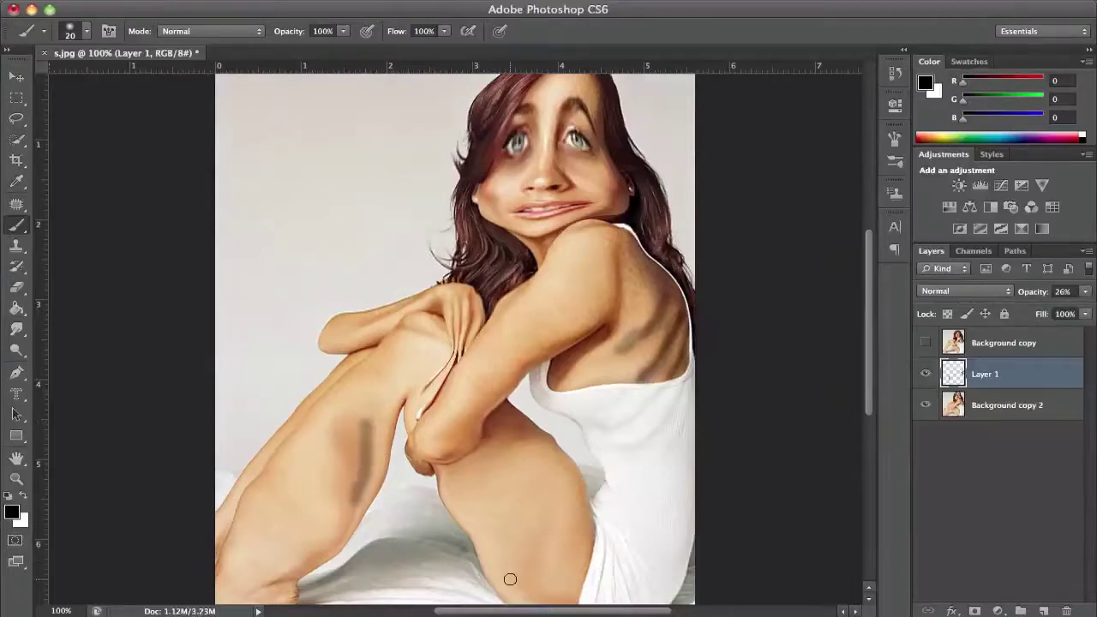
{"action": "left_click_drag", "start_coordinate": [539, 595], "coordinate": [542, 487]}
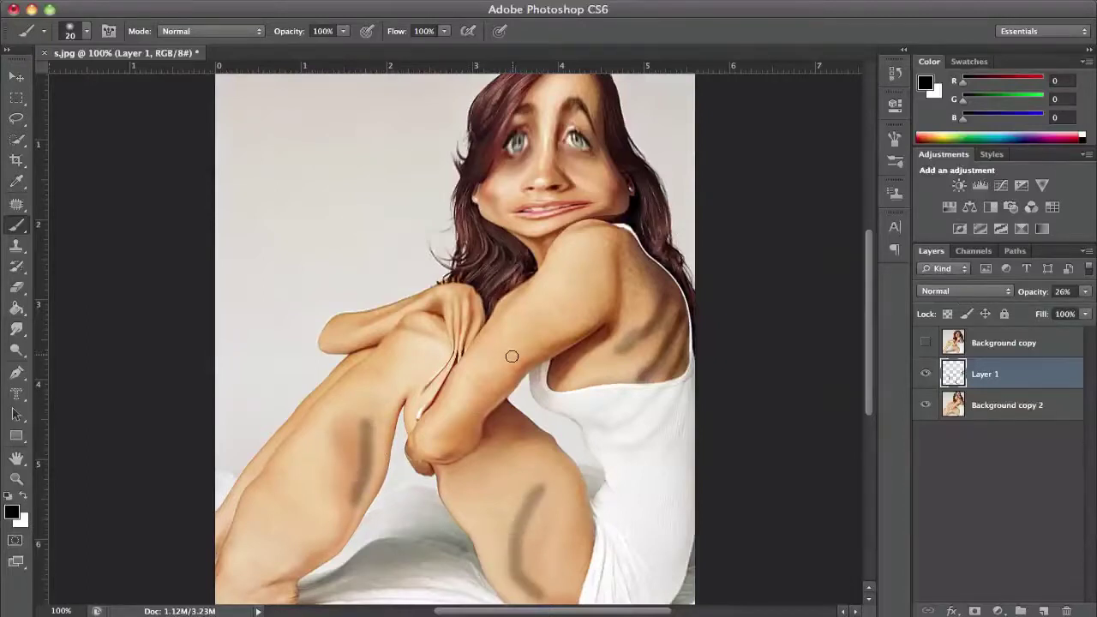
{"action": "left_click_drag", "start_coordinate": [515, 374], "coordinate": [544, 304]}
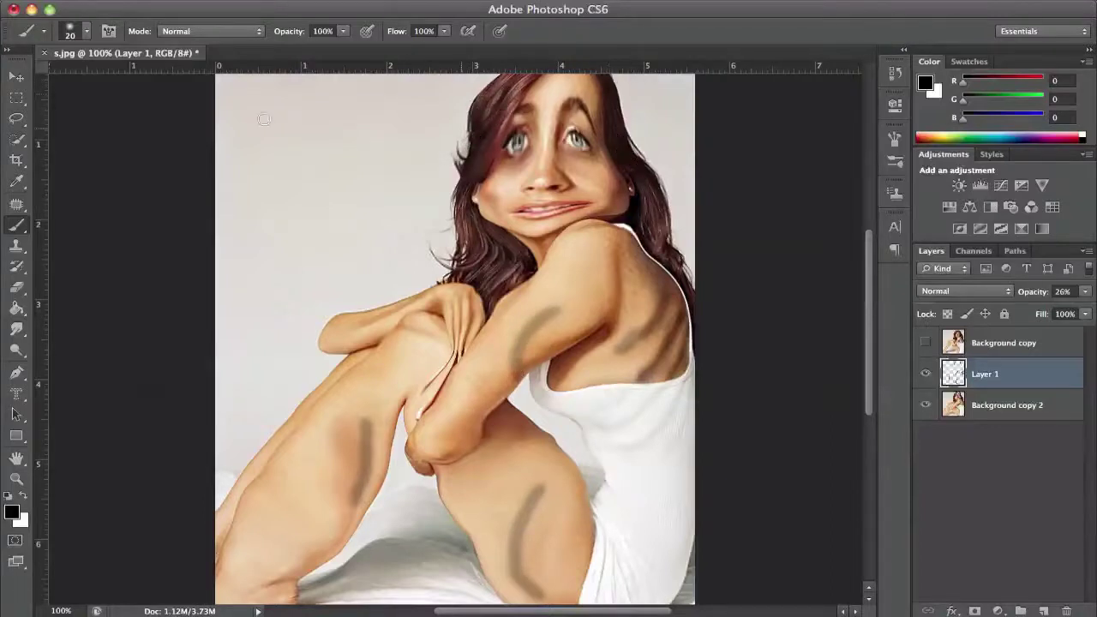
Prepare the Clone Stamp at 100% opacity and target the Background copy 2 layer.
{"action": "left_click", "coordinate": [15, 244]}
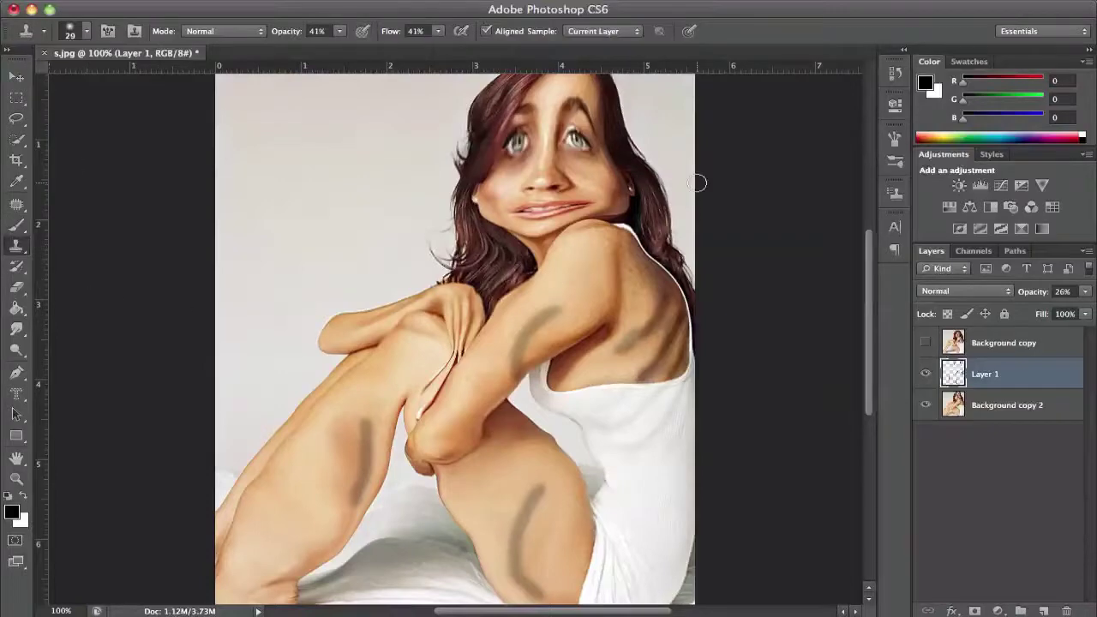
{"action": "left_click", "coordinate": [339, 31]}
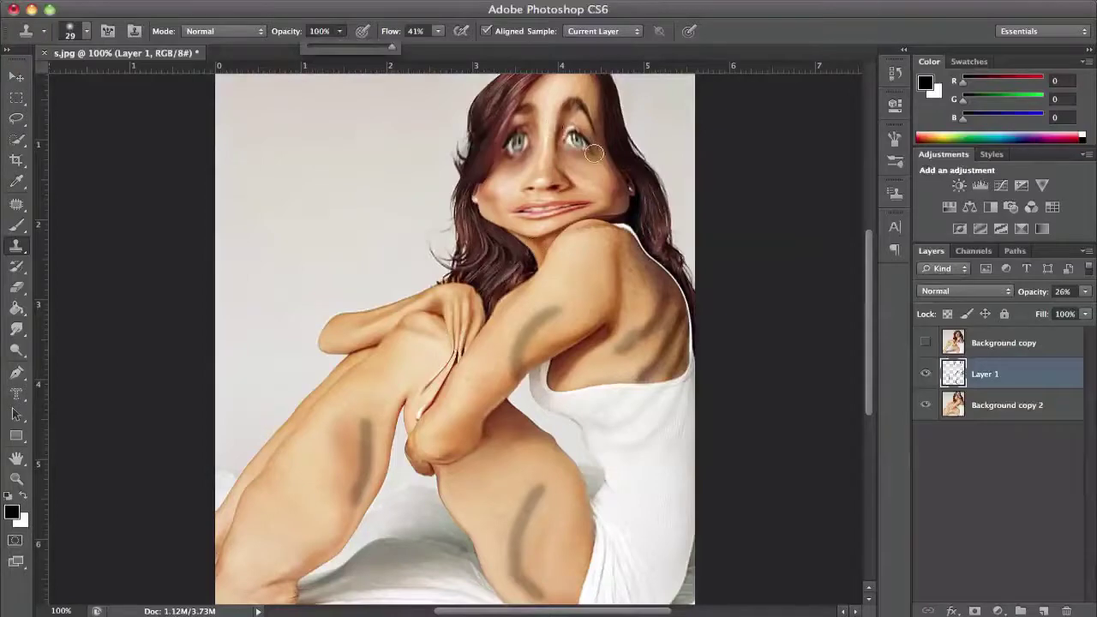
{"action": "right_click", "coordinate": [575, 142]}
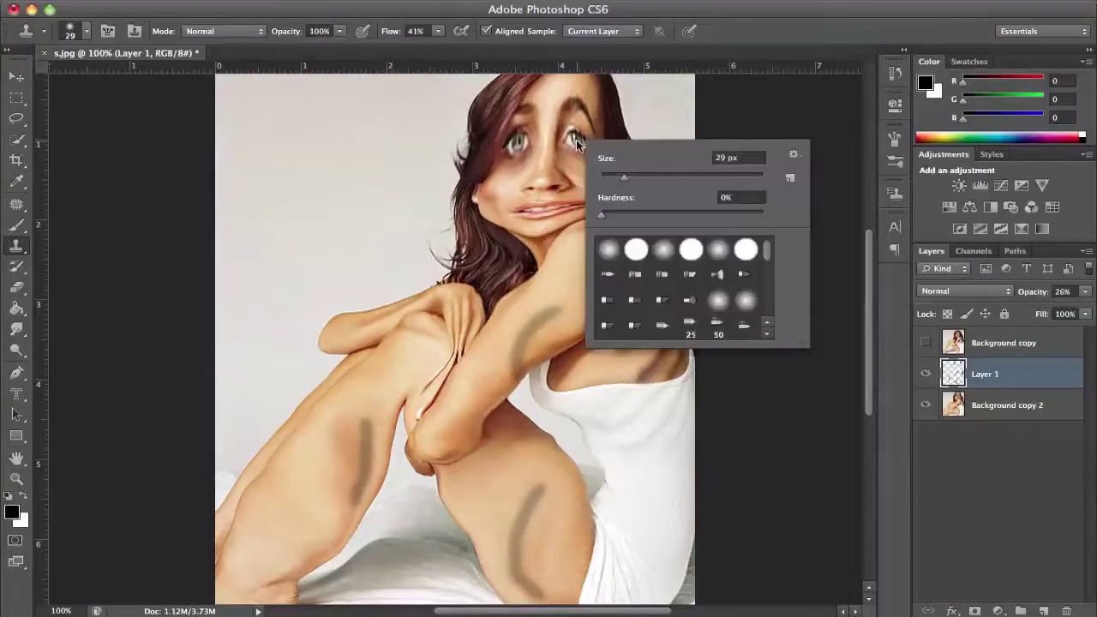
{"action": "left_click", "coordinate": [788, 155]}
{"action": "left_click", "coordinate": [676, 226]}
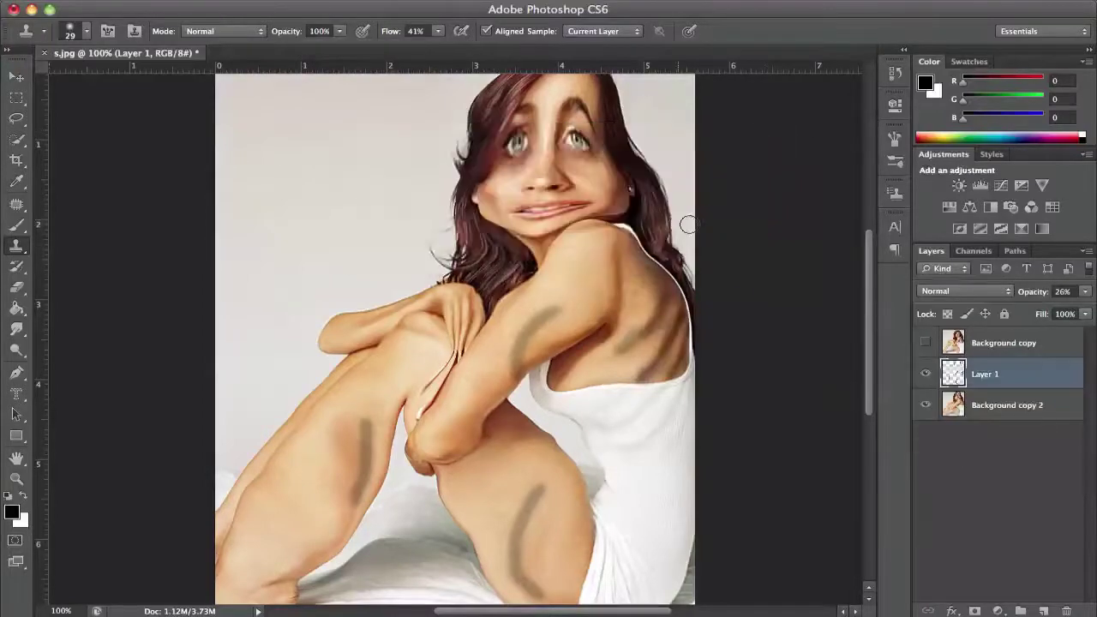
{"action": "left_click", "coordinate": [1001, 409]}
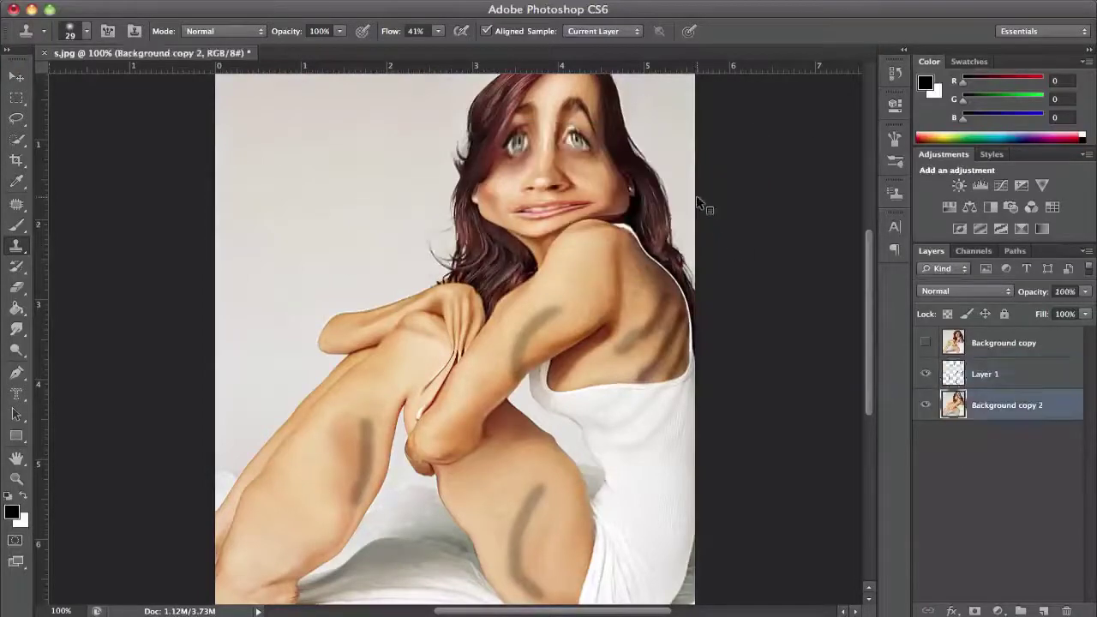
Clone dark tear streaks beneath the right eye from nearby samples.
{"action": "left_click", "coordinate": [572, 137], "text": "alt"}
{"action": "left_click_drag", "start_coordinate": [575, 160], "coordinate": [602, 176]}
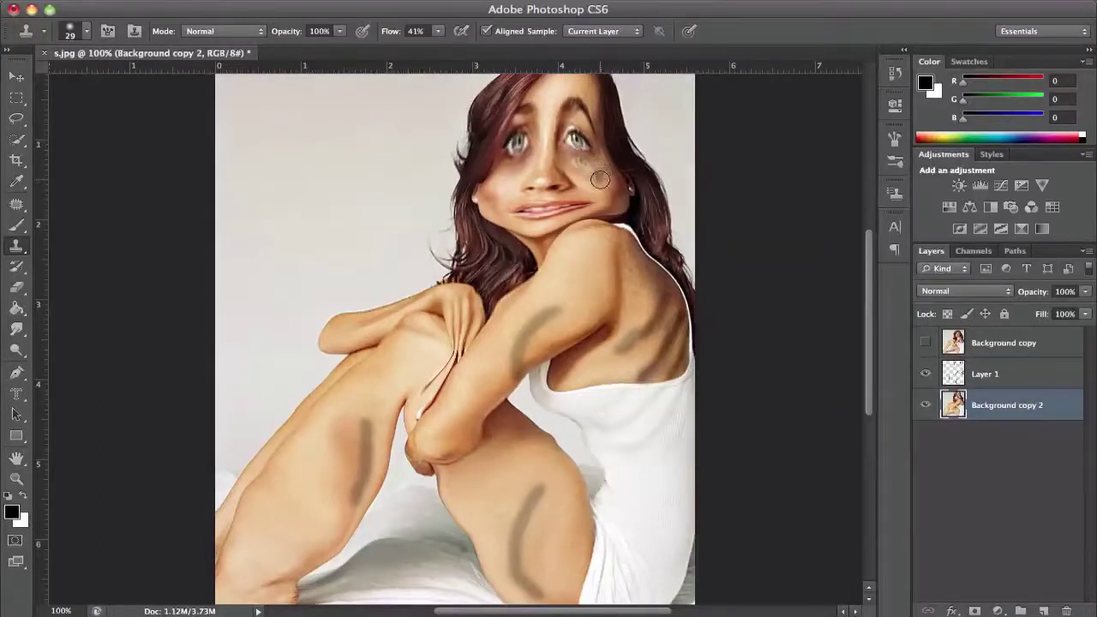
{"action": "left_click", "coordinate": [601, 183], "text": "alt"}
{"action": "left_click", "coordinate": [578, 161]}
{"action": "left_click_drag", "start_coordinate": [579, 161], "coordinate": [573, 141]}
Clone streaks under the left eye and stamp a lip-sampled mark on the shoulder.
{"action": "mouse_move", "coordinate": [542, 183]}
{"action": "left_mouse_down"}
{"action": "mouse_move", "coordinate": [501, 184]}
{"action": "mouse_move", "coordinate": [498, 204]}
{"action": "left_mouse_up"}
{"action": "left_click", "coordinate": [520, 137], "text": "alt"}
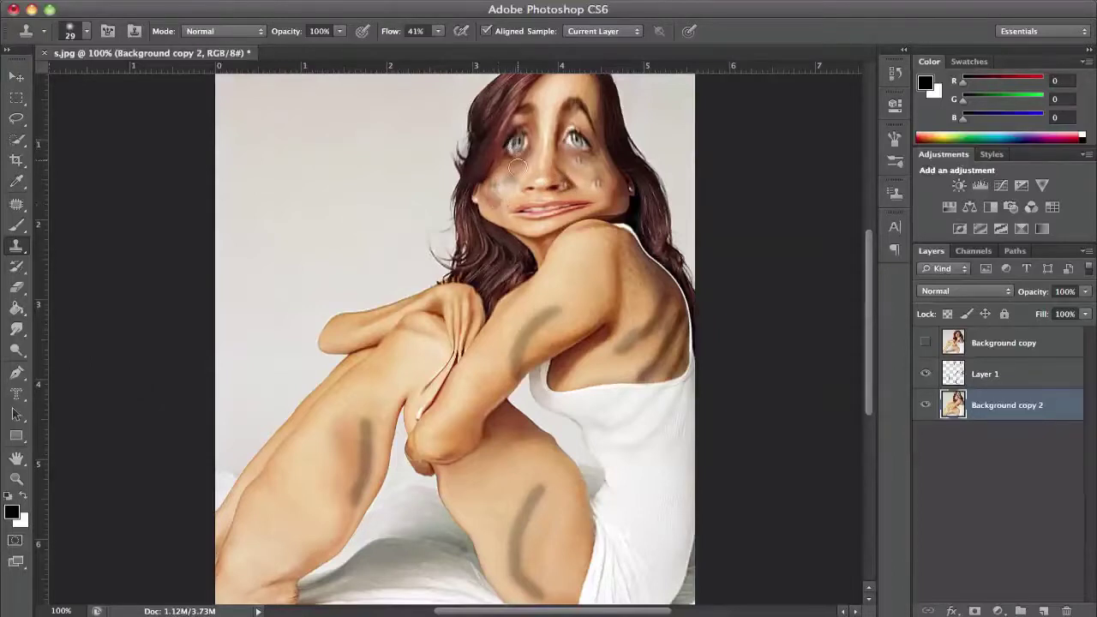
{"action": "left_click", "coordinate": [532, 210], "text": "alt"}
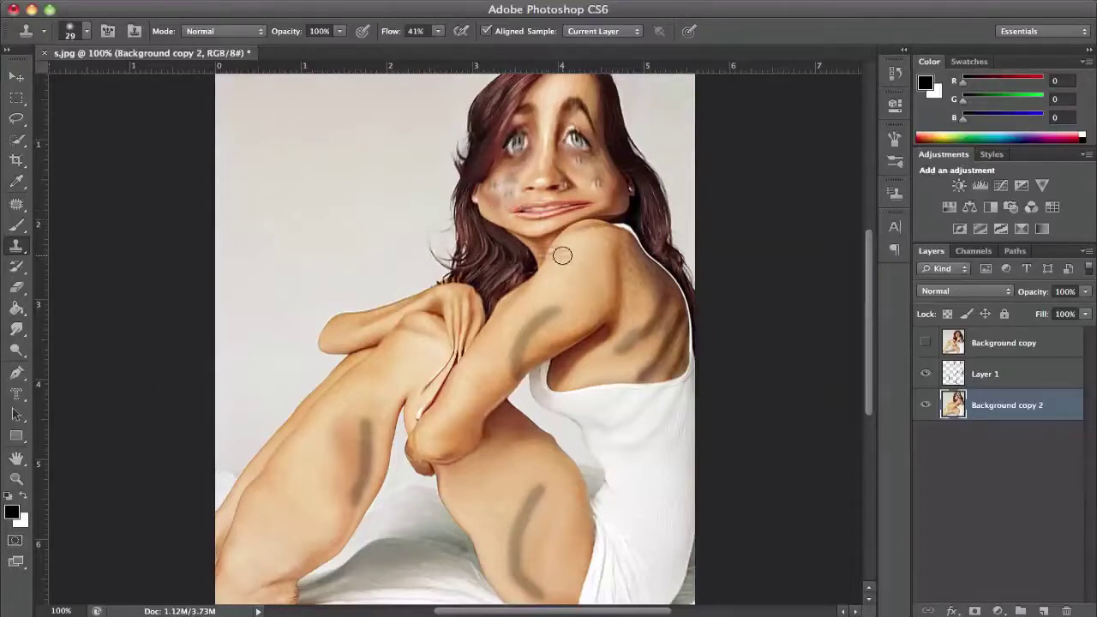
{"action": "left_click", "coordinate": [572, 280]}
Switch to the Brush and set the foreground colour to bright orange.
{"action": "left_click", "coordinate": [17, 226]}
{"action": "left_click", "coordinate": [926, 83]}
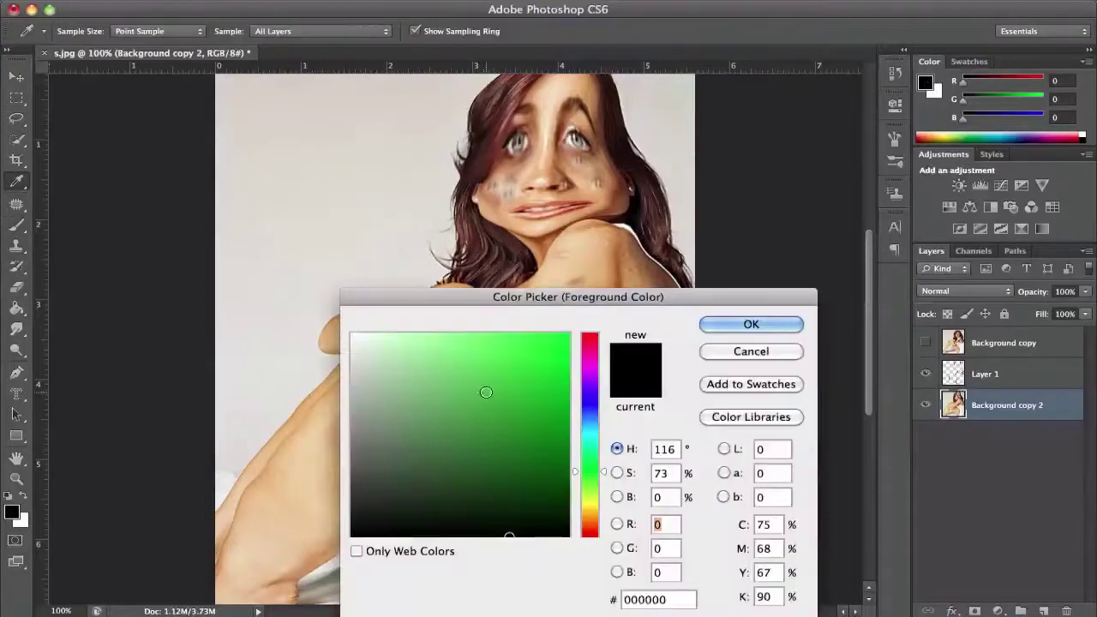
{"action": "left_click", "coordinate": [583, 512]}
{"action": "left_click", "coordinate": [567, 334]}
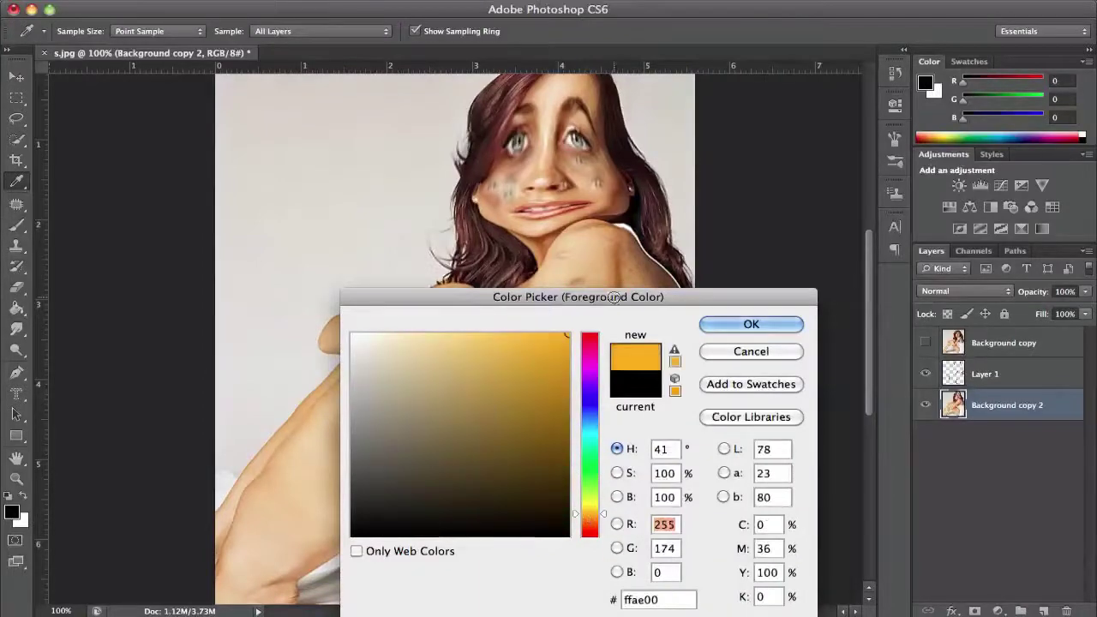
{"action": "left_click", "coordinate": [751, 324]}
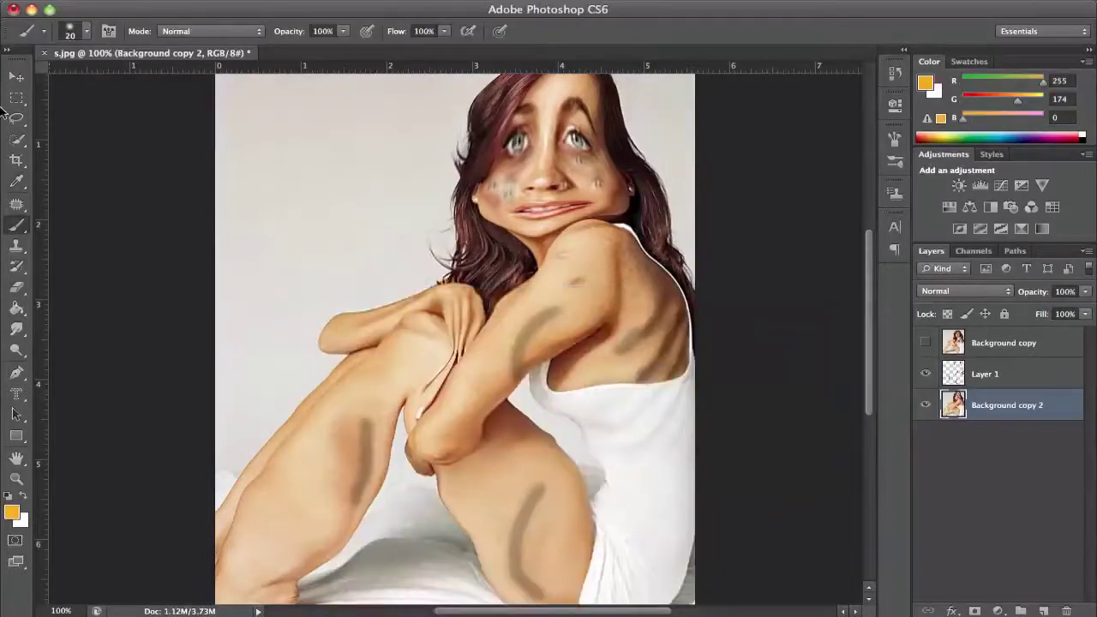
Shrink the brush to 12 px and zoom in on the face.
{"action": "left_click", "coordinate": [85, 33]}
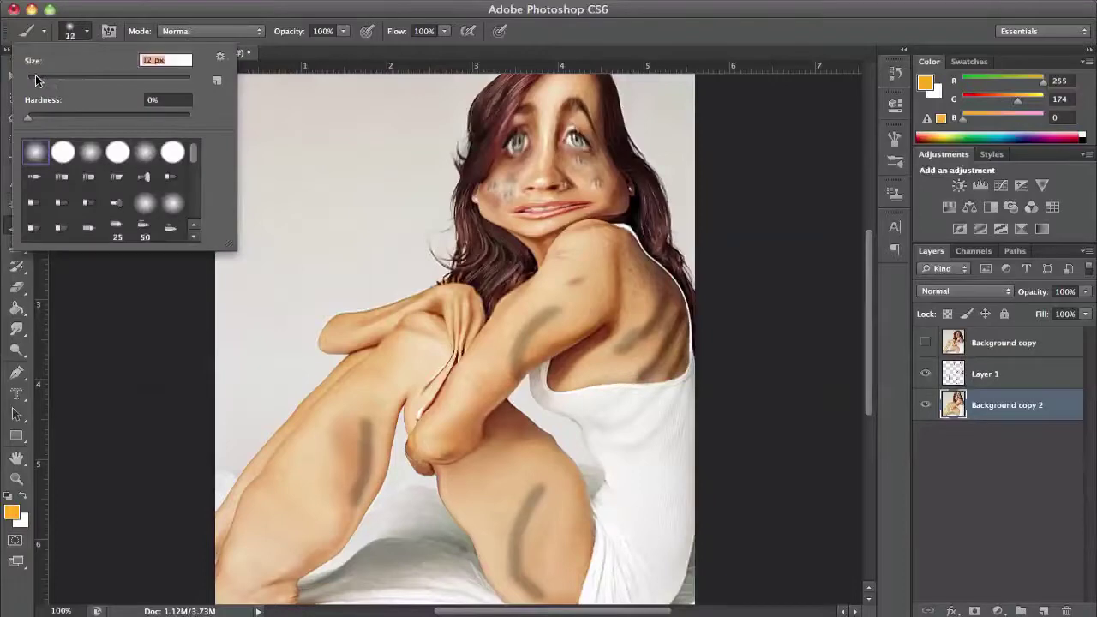
{"action": "left_click_drag", "start_coordinate": [41, 81], "coordinate": [36, 82]}
{"action": "left_click", "coordinate": [148, 316]}
{"action": "key", "text": "ctrl+plus"}
{"action": "key", "text": "ctrl+plus"}
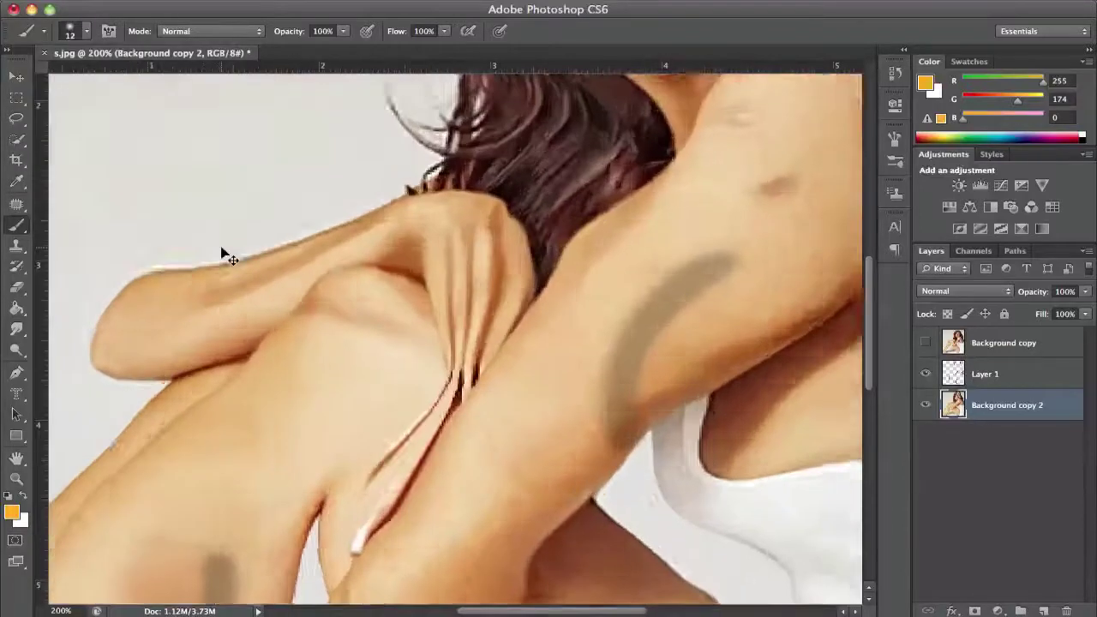
{"action": "key", "text": "ctrl+plus"}
{"action": "key", "text": "ctrl+plus"}
{"action": "scroll", "coordinate": [543, 248], "scroll_direction": "up", "scroll_amount": 5}
{"action": "scroll", "coordinate": [543, 252], "scroll_direction": "right", "scroll_amount": 2}
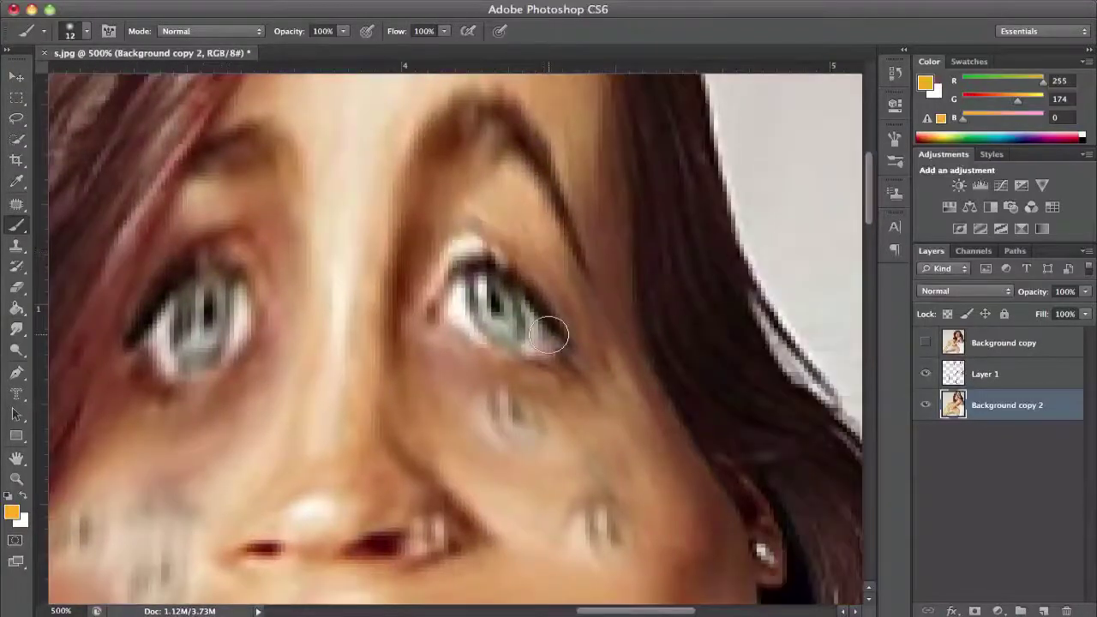
{"action": "scroll", "coordinate": [551, 331], "scroll_direction": "down", "scroll_amount": 5}
{"action": "scroll", "coordinate": [551, 330], "scroll_direction": "left", "scroll_amount": 2}
Paint the row of teeth orange on a new Layer 2.
{"action": "left_click", "coordinate": [1045, 611]}
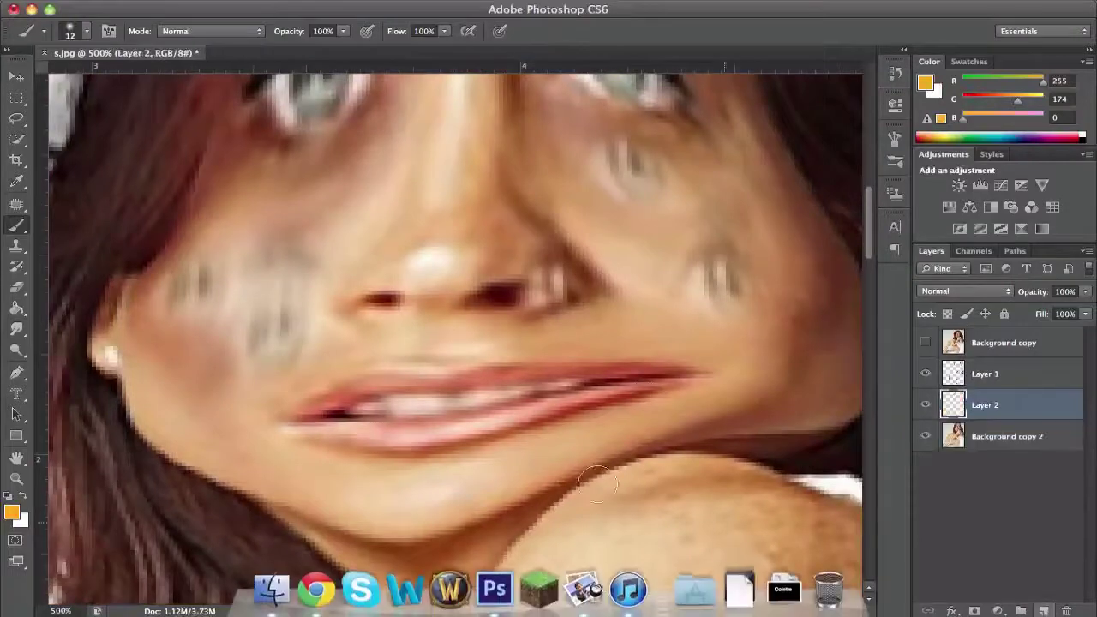
{"action": "left_click", "coordinate": [404, 401]}
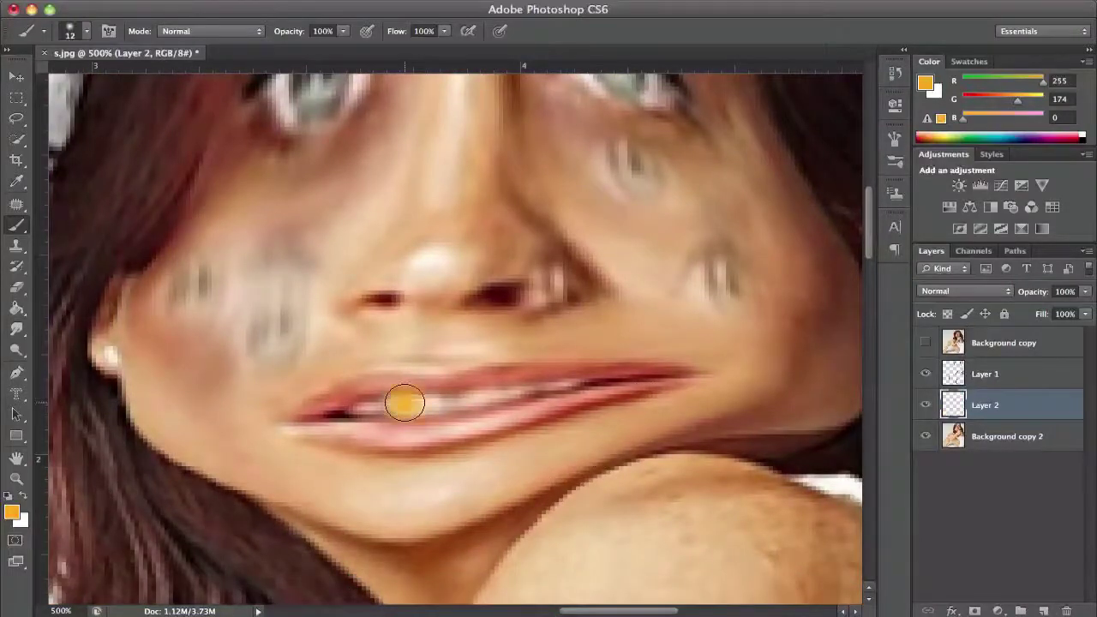
{"action": "left_click", "coordinate": [476, 397]}
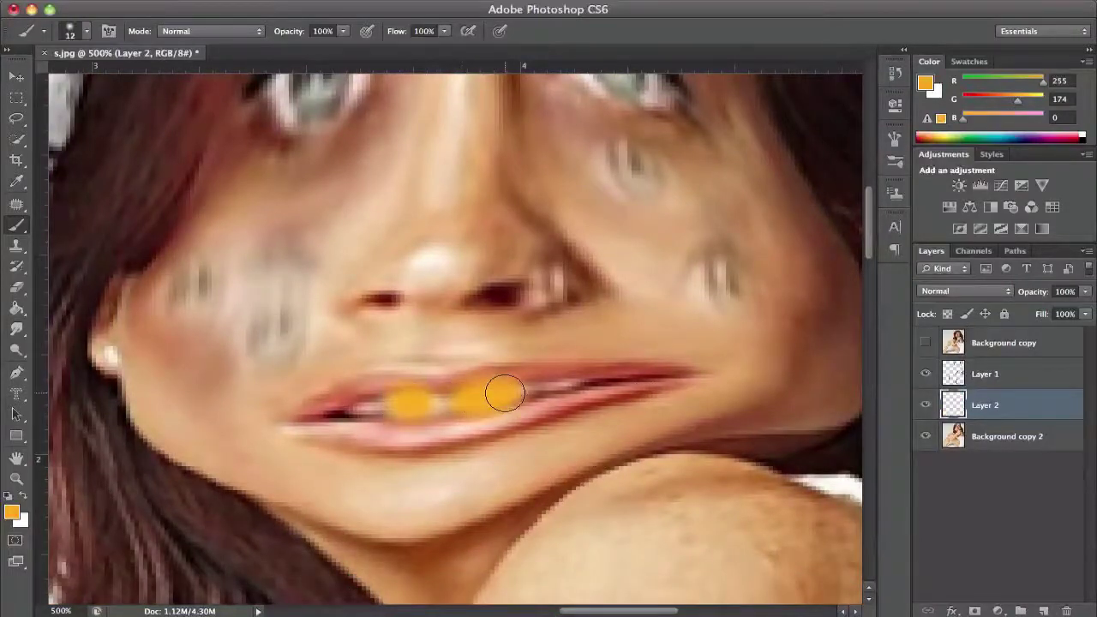
{"action": "left_click", "coordinate": [493, 394]}
{"action": "left_click", "coordinate": [569, 383]}
{"action": "left_click", "coordinate": [535, 385]}
{"action": "left_click_drag", "start_coordinate": [534, 385], "coordinate": [350, 406]}
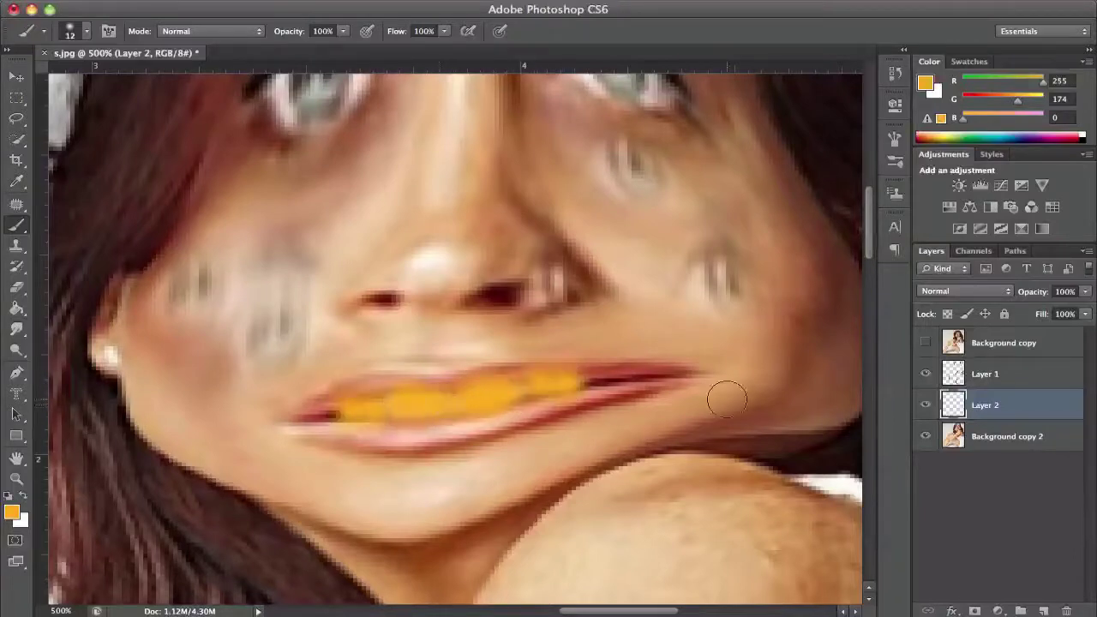
Zoom out to the full image and fade Layer 2 to 35% opacity.
{"action": "key", "text": "super+1"}
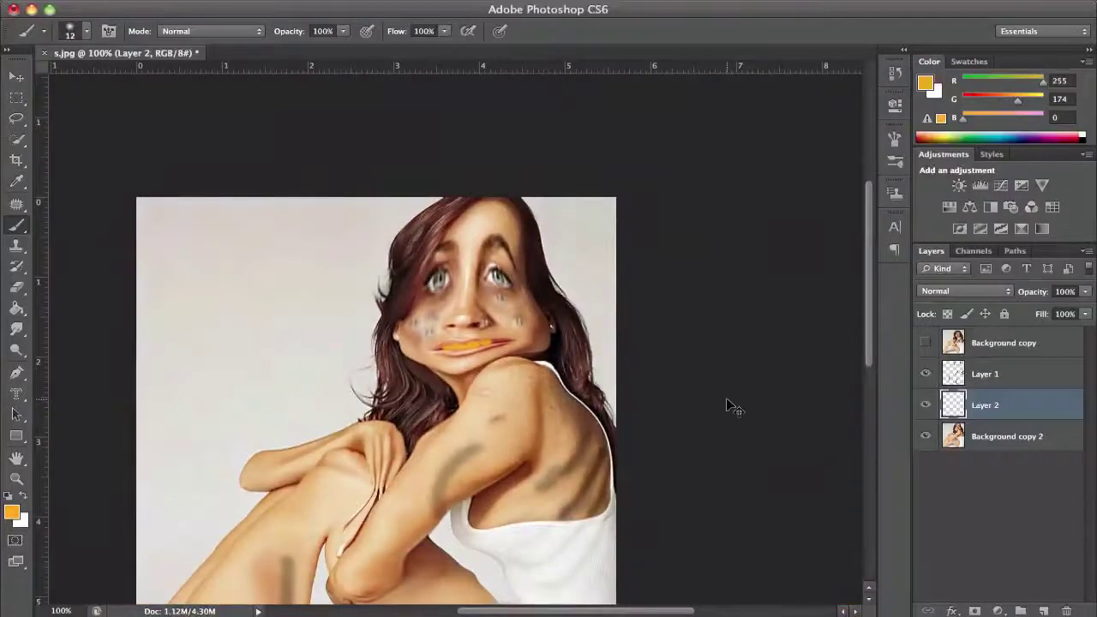
{"action": "key", "text": "super+minus"}
{"action": "left_click_drag", "start_coordinate": [1085, 292], "coordinate": [1031, 306]}
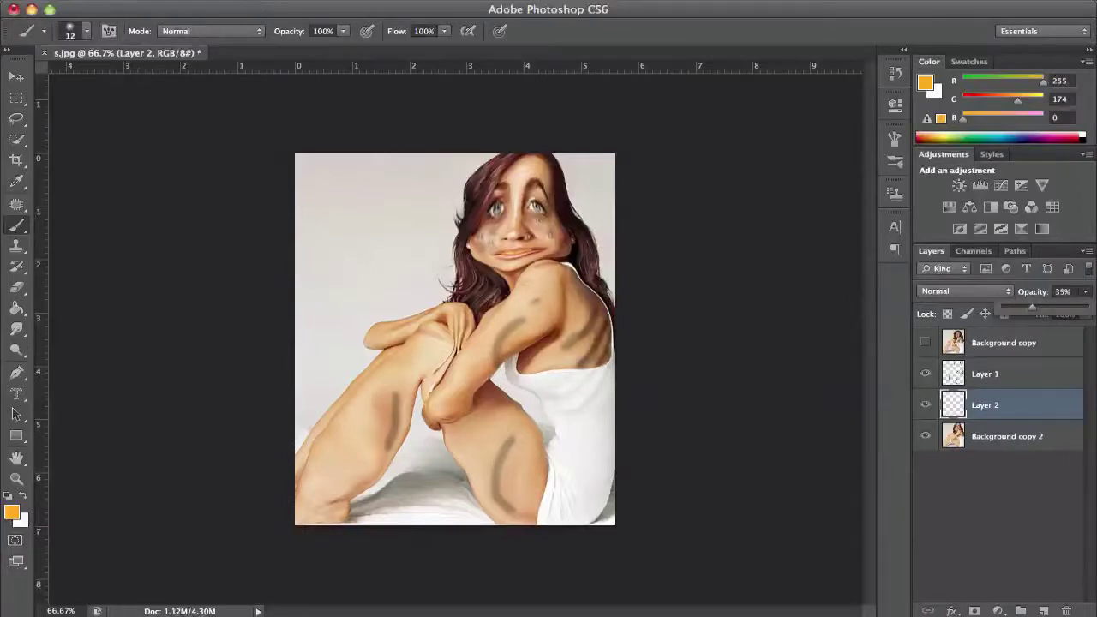
{"action": "left_click", "coordinate": [142, 2]}
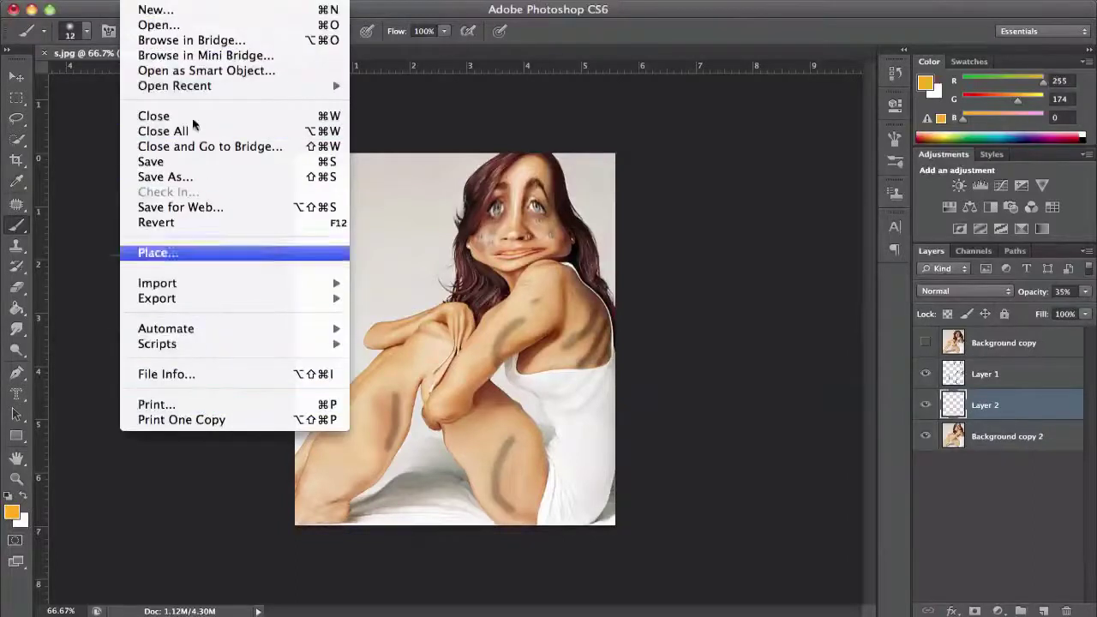
Save the image as layered Photoshop file 'SexyWanDat!GwanBeatOff2Tonight!!Wagnwan.psd' with maximum compatibility.
{"action": "left_click", "coordinate": [166, 177]}
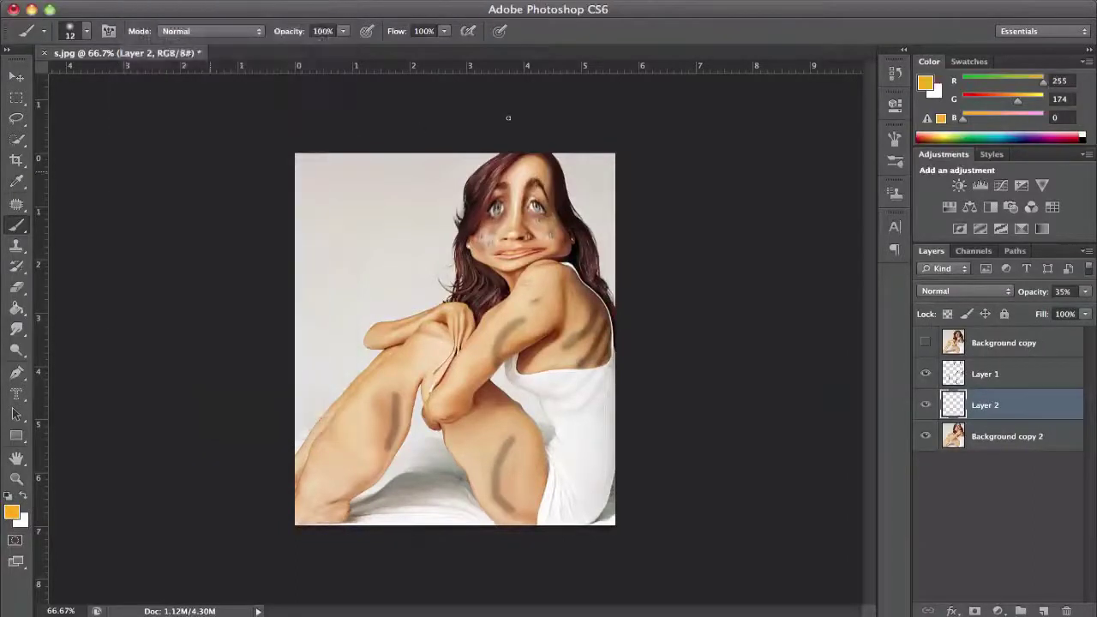
{"action": "type", "text": "Sexy "}
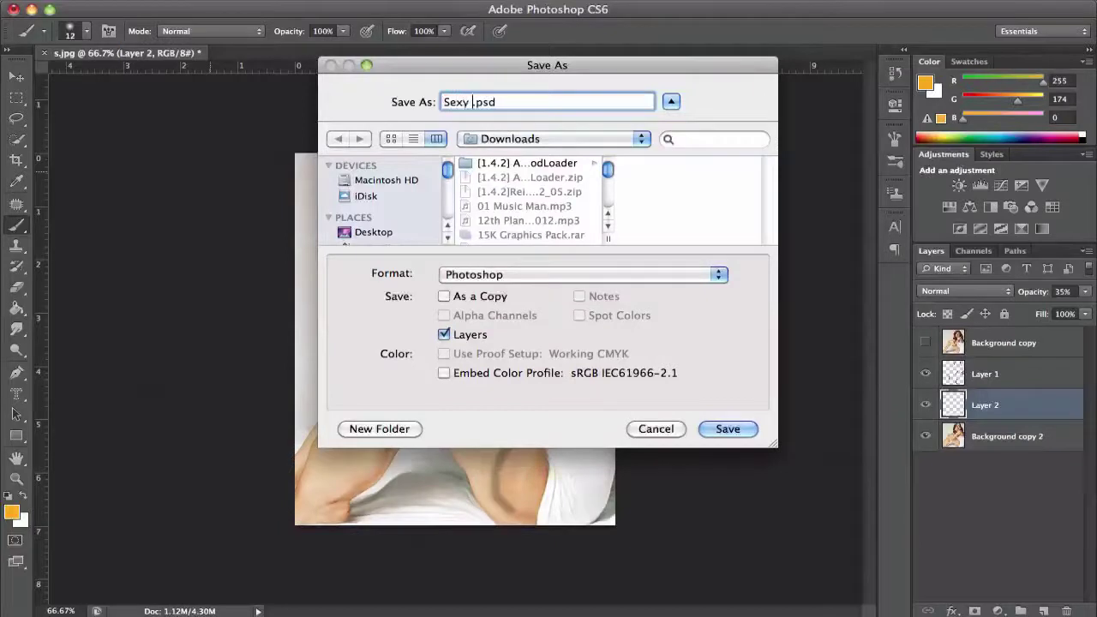
{"action": "type", "text": "Wan"}
{"action": "type", "text": "Dat"}
{"action": "key", "text": "BackSpace"}
{"action": "type", "text": "IGwan"}
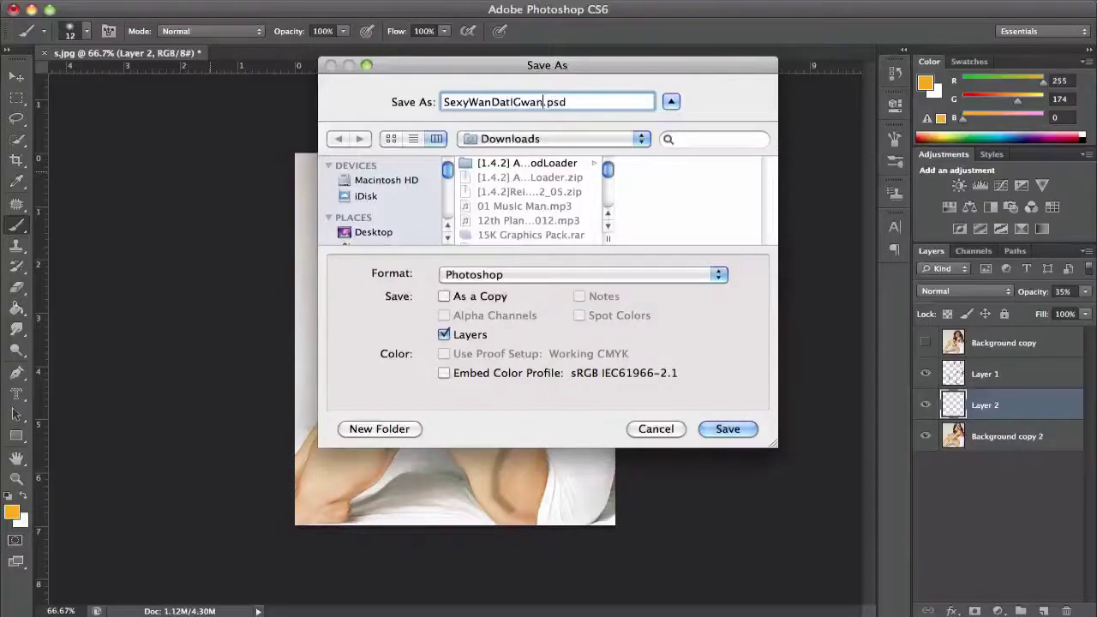
{"action": "type", "text": "BeatOff"}
{"action": "type", "text": "2"}
{"action": "type", "text": "T"}
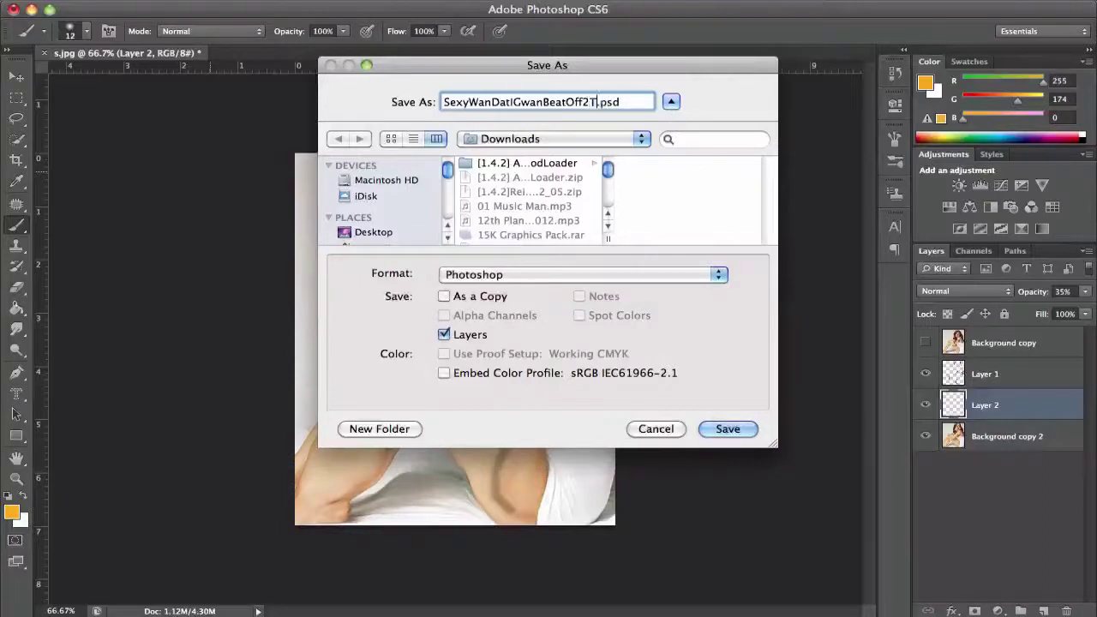
{"action": "type", "text": "onight"}
{"action": "type", "text": "!!"}
{"action": "type", "text": "Wagnwan"}
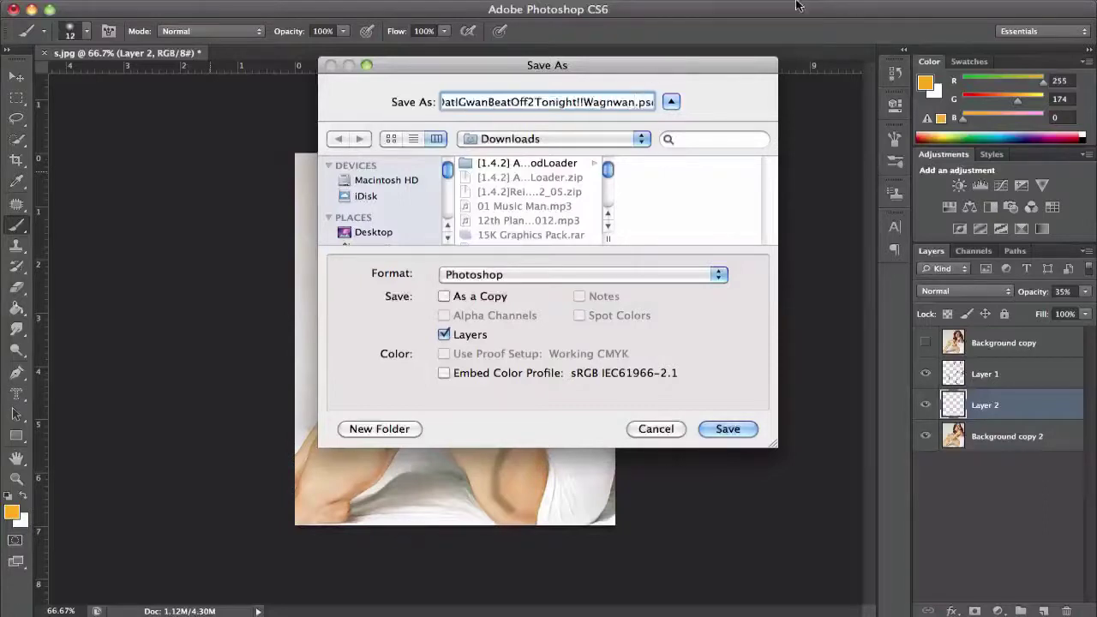
{"action": "left_click_drag", "start_coordinate": [621, 68], "coordinate": [708, 240]}
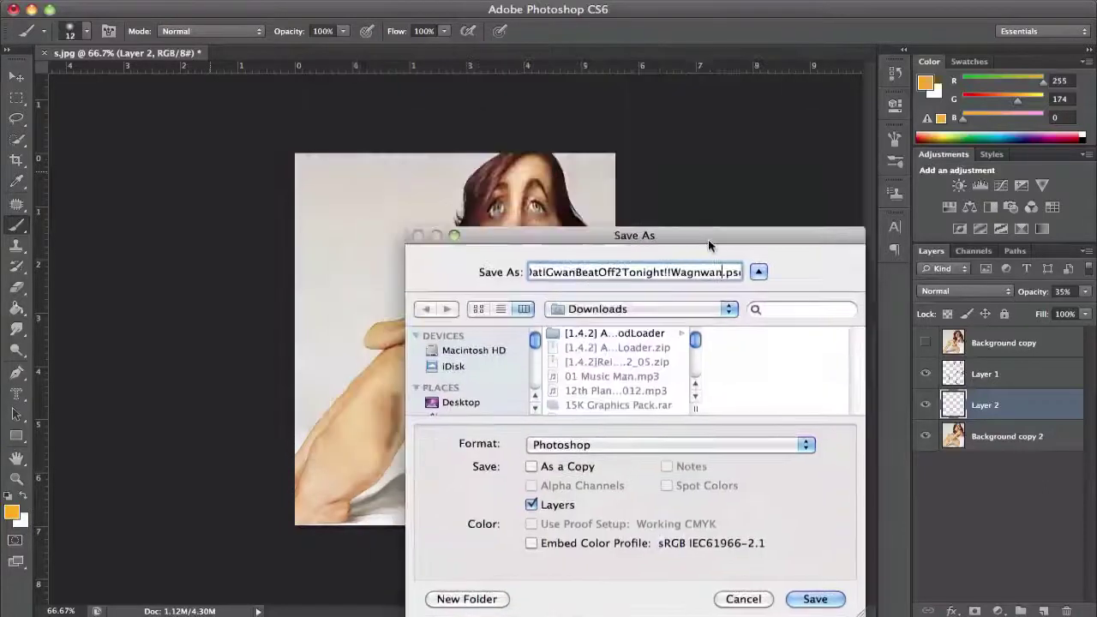
{"action": "left_click", "coordinate": [816, 599]}
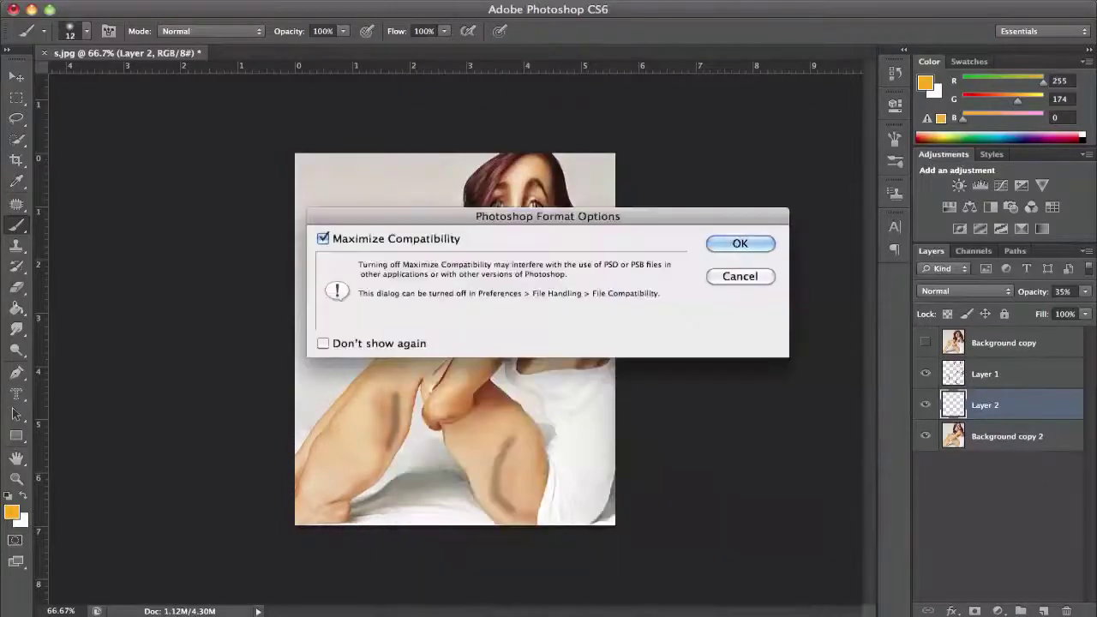
{"action": "left_click", "coordinate": [740, 244]}
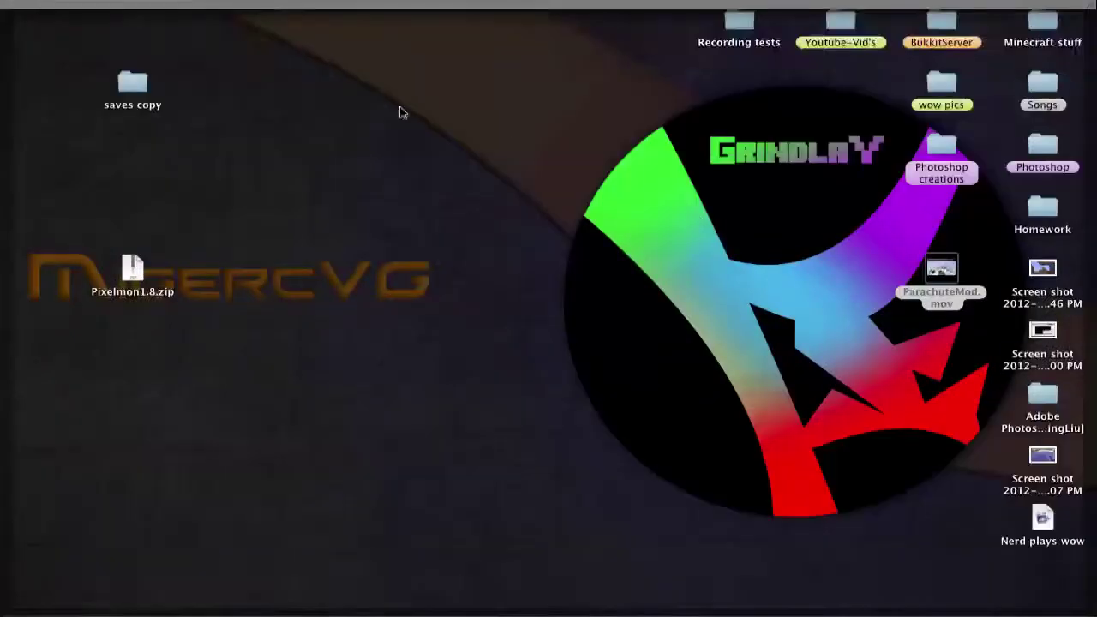
Bring the original photo in Chrome forward using Exposé.
{"action": "key", "text": "F9"}
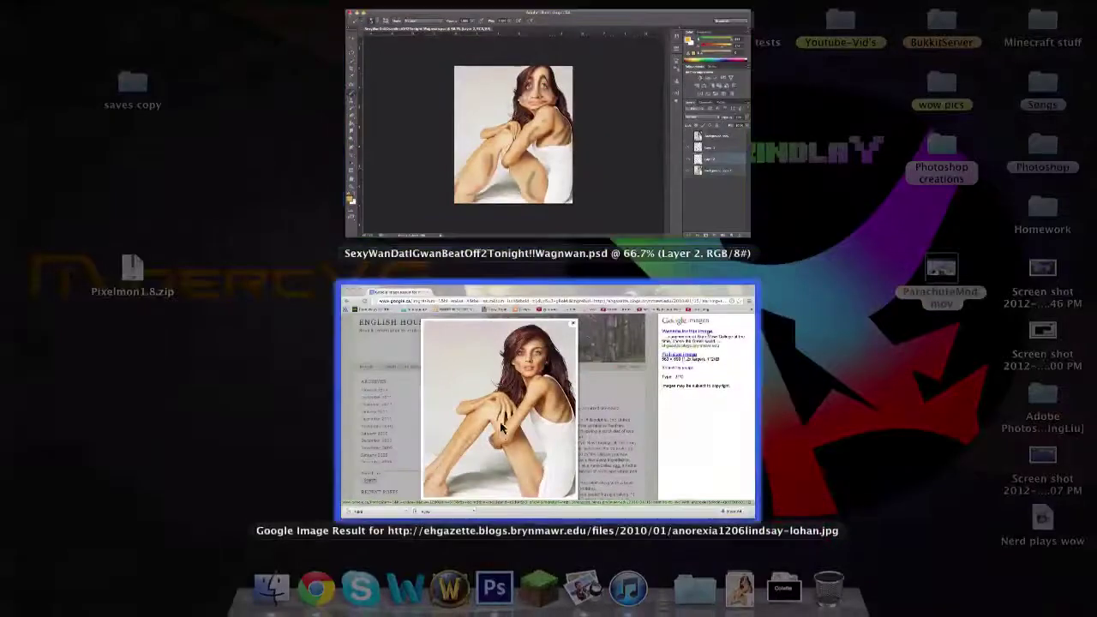
{"action": "left_click", "coordinate": [517, 392]}
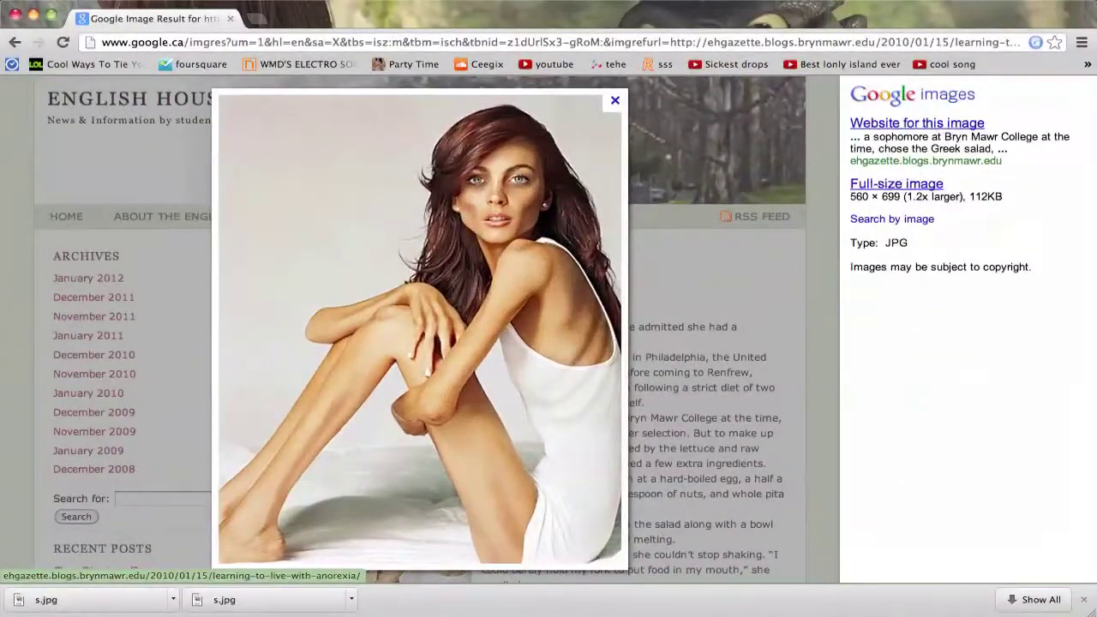
{"action": "key", "text": "F9"}
Back in Photoshop, toggle the Background copy layer to compare before and after, leaving it hidden.
{"action": "left_click", "coordinate": [518, 147]}
{"action": "left_click", "coordinate": [925, 343]}
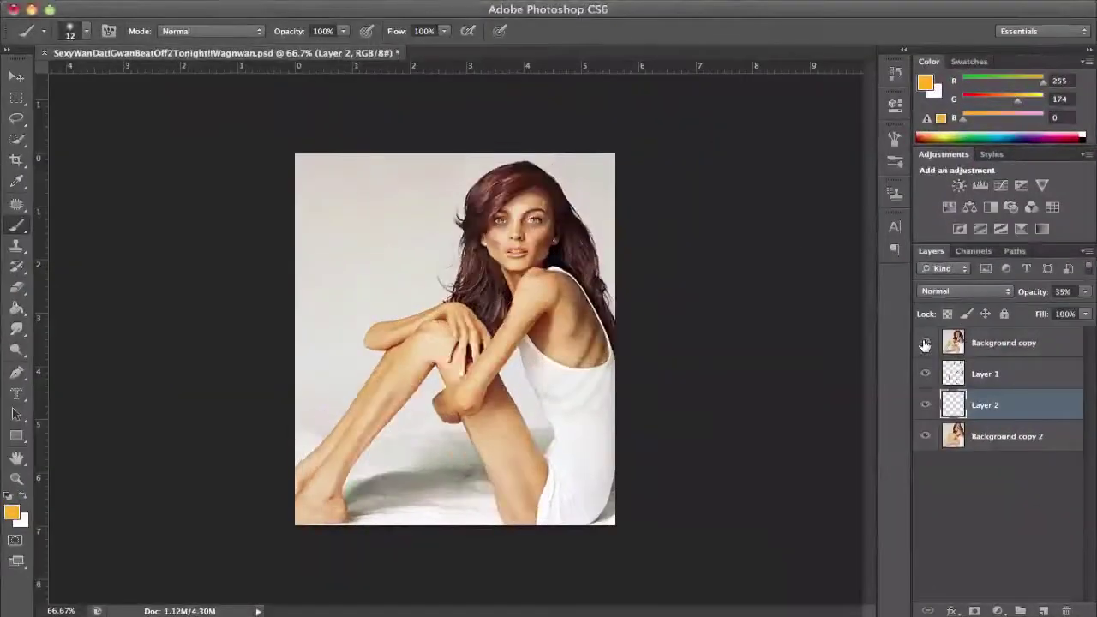
{"action": "left_click", "coordinate": [925, 344]}
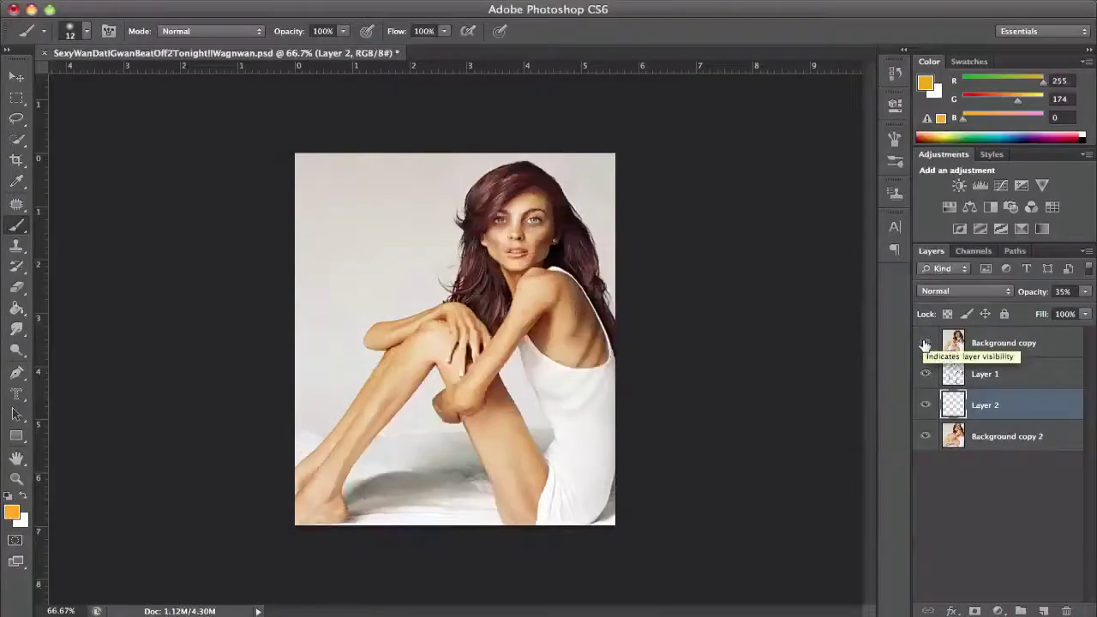
{"action": "left_click", "coordinate": [925, 344]}
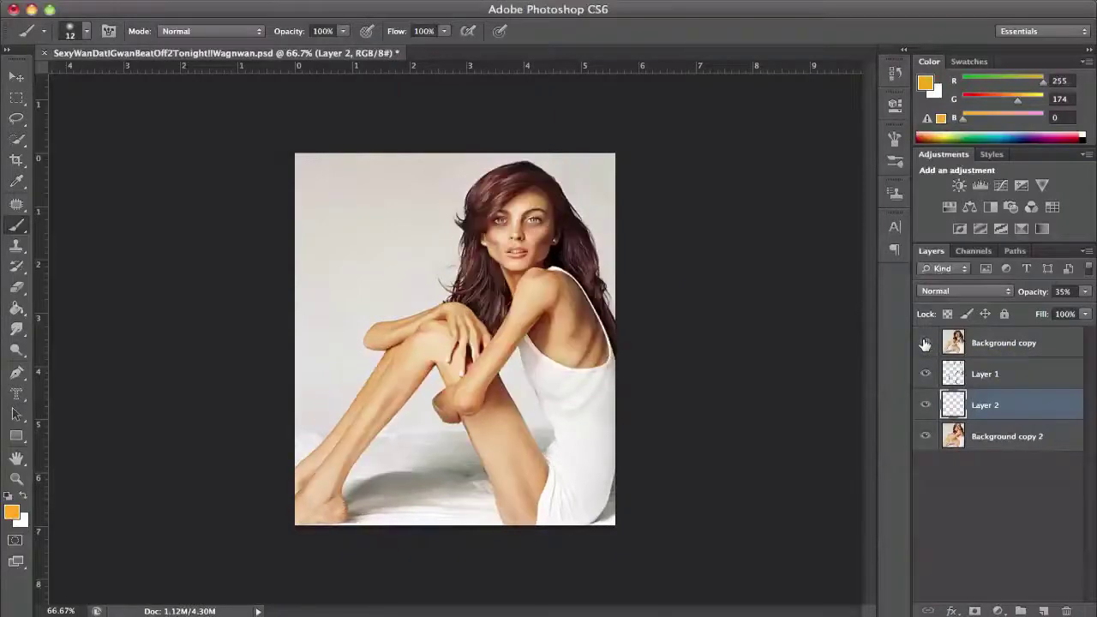
{"action": "left_click", "coordinate": [925, 344]}
{"action": "left_click", "coordinate": [926, 342]}
{"action": "left_click", "coordinate": [925, 343]}
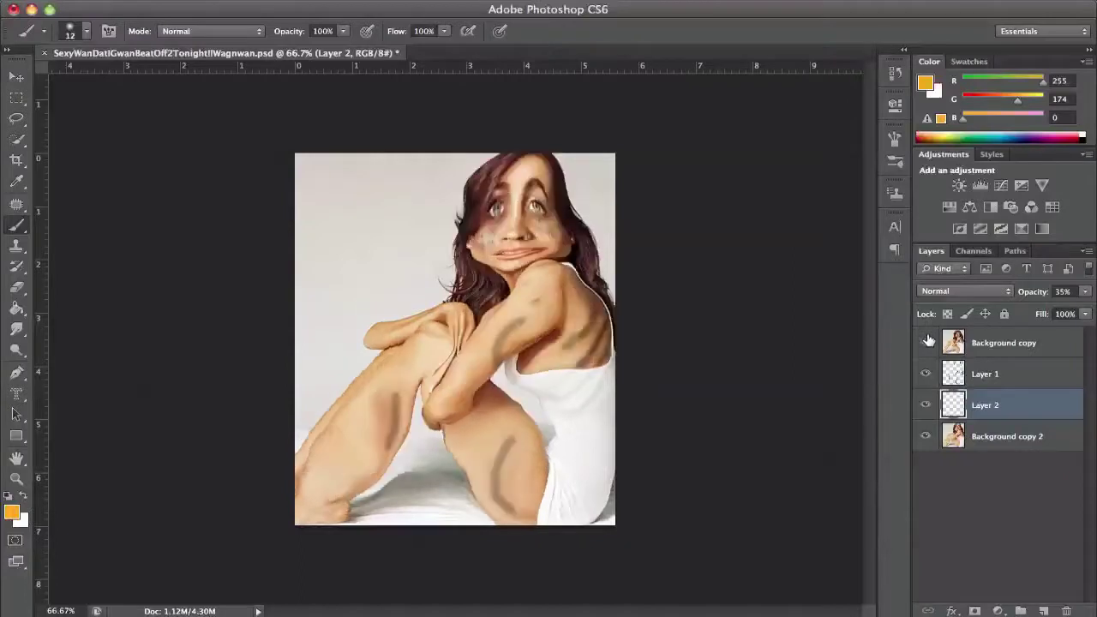
{"action": "left_click", "coordinate": [926, 343]}
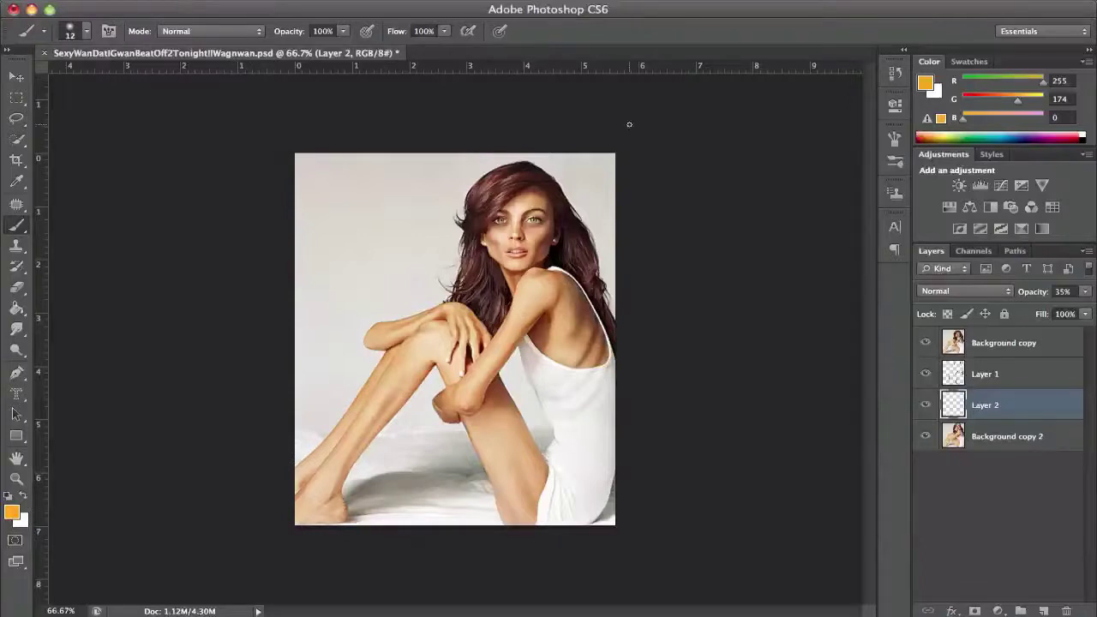
{"action": "left_click", "coordinate": [925, 343]}
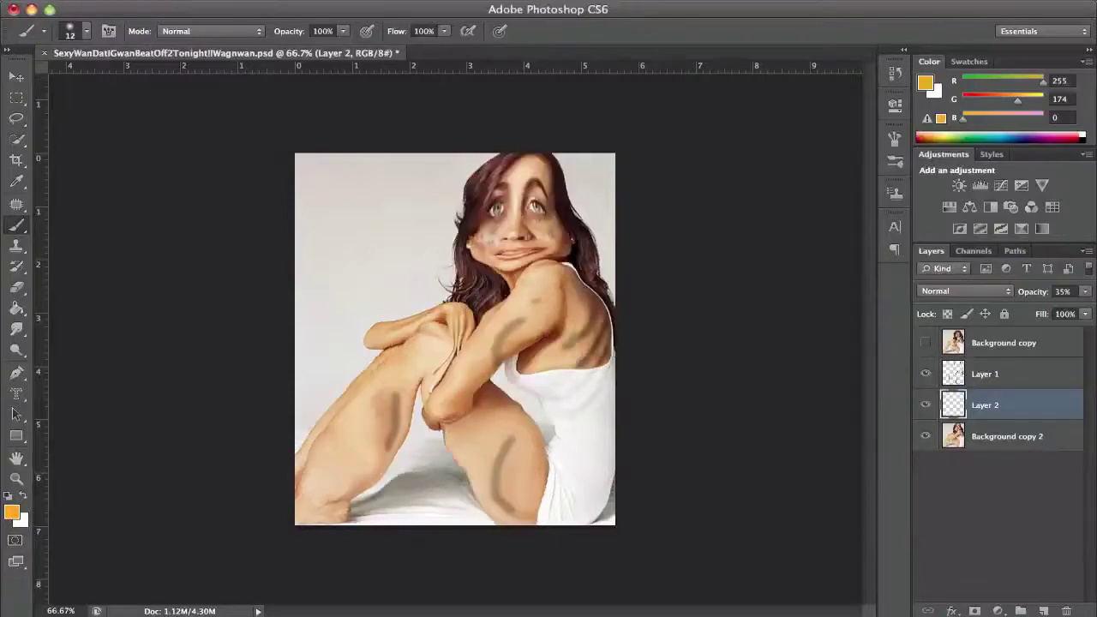